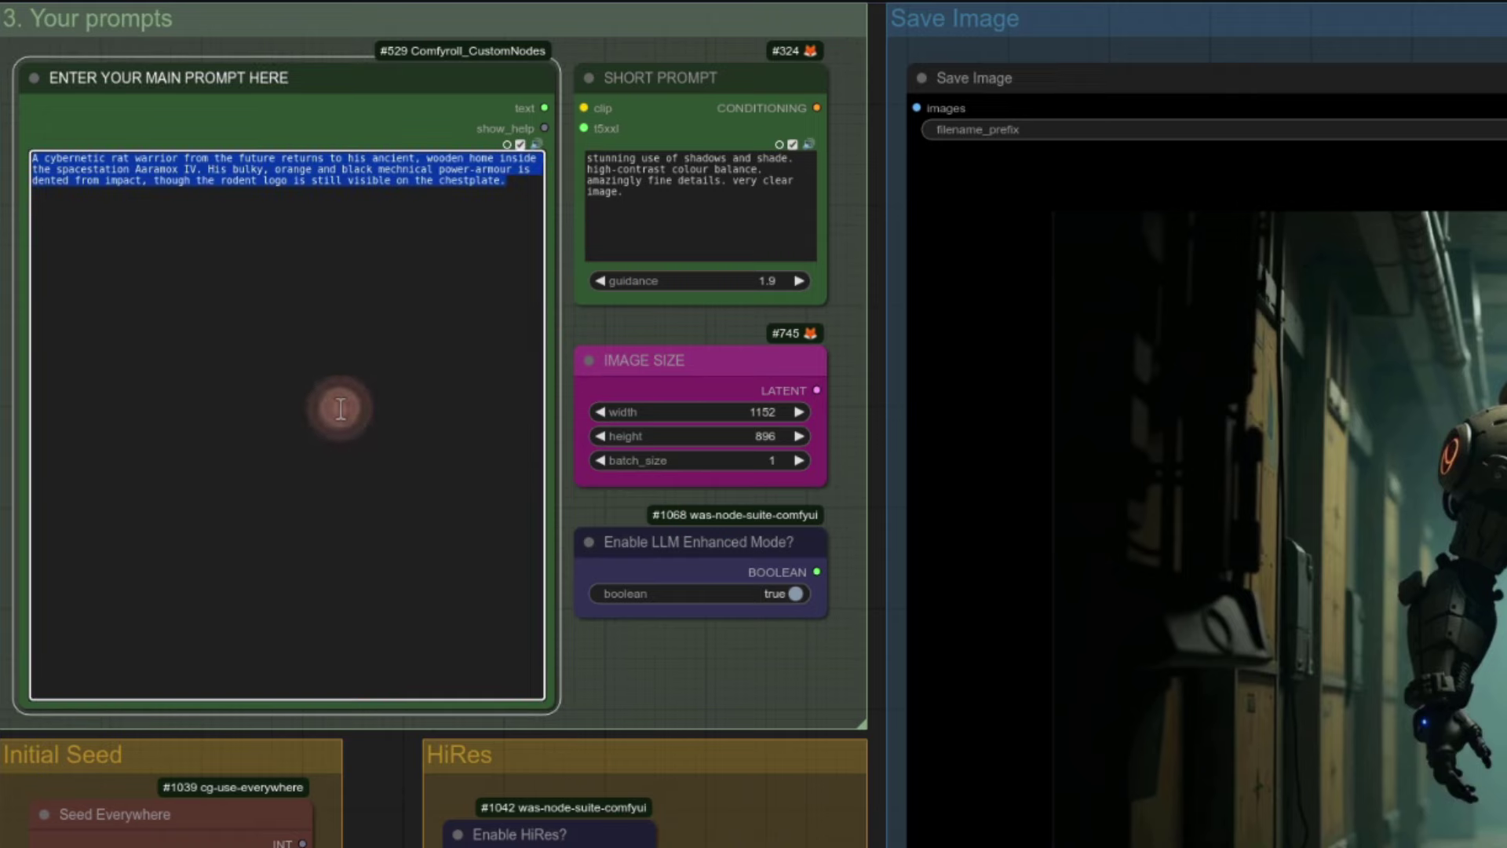
Step: Change the main prompt to 'Can you give him a colourful hat?' and generate a new rat image
text(Can you give him a colourful hat?)
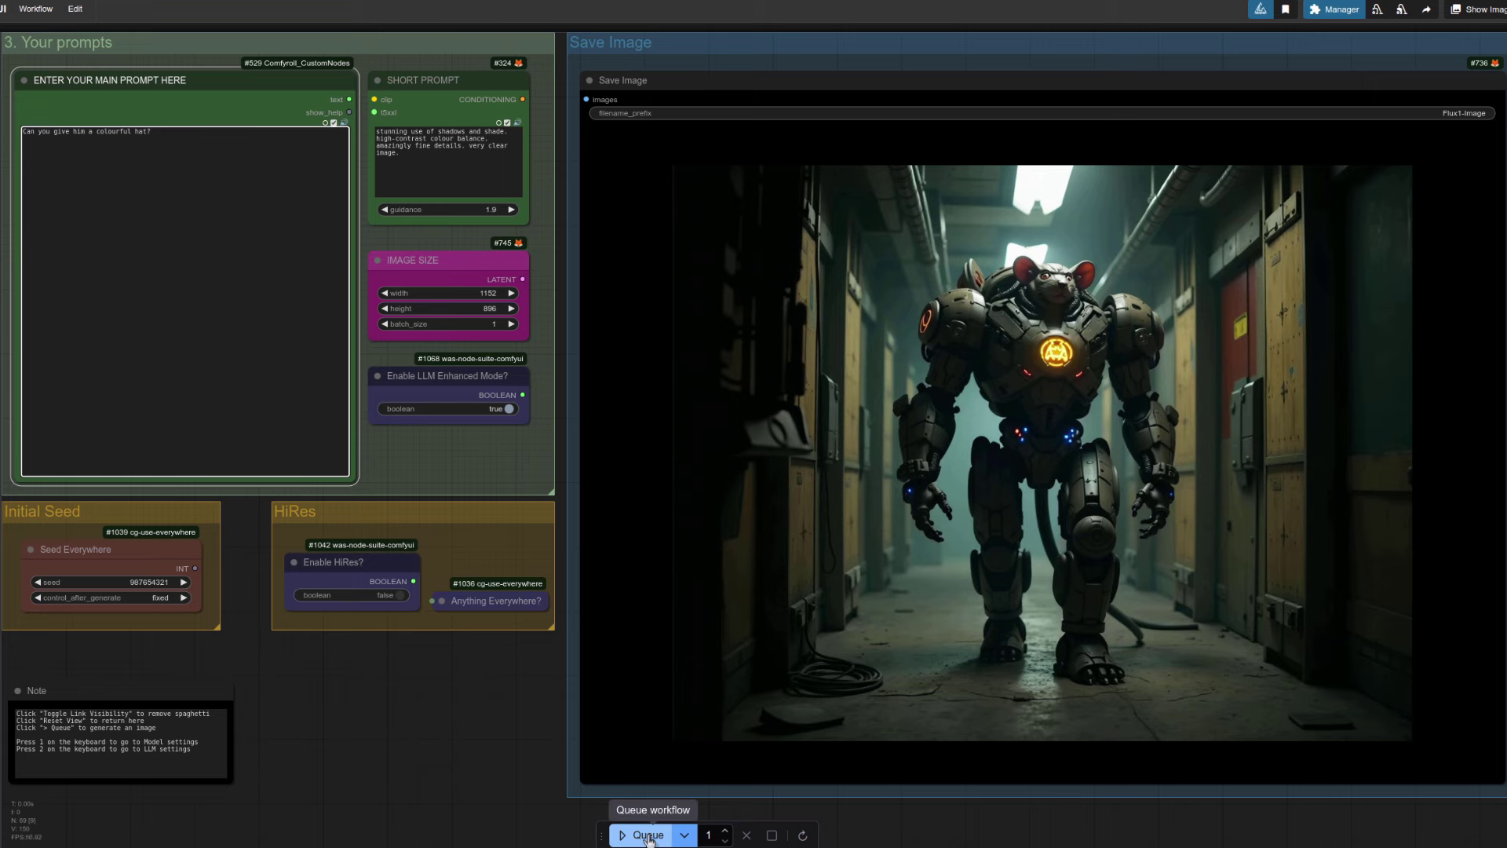
click(648, 835)
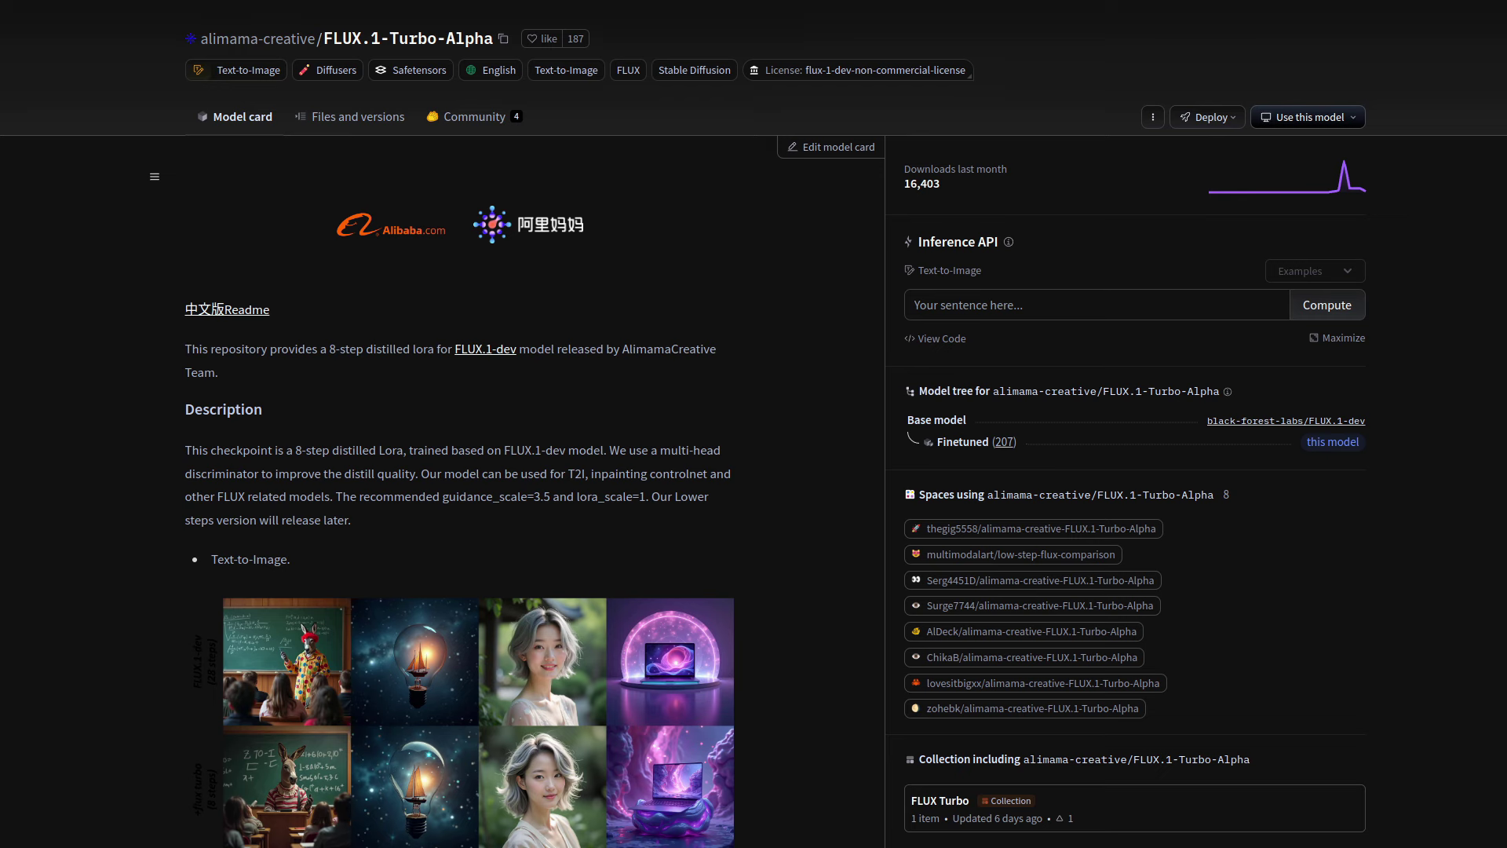
Step: Go back to the FLUX.1-dev ControlNet Inpainting Beta page and scroll down to its showcase images
key(alt+Left)
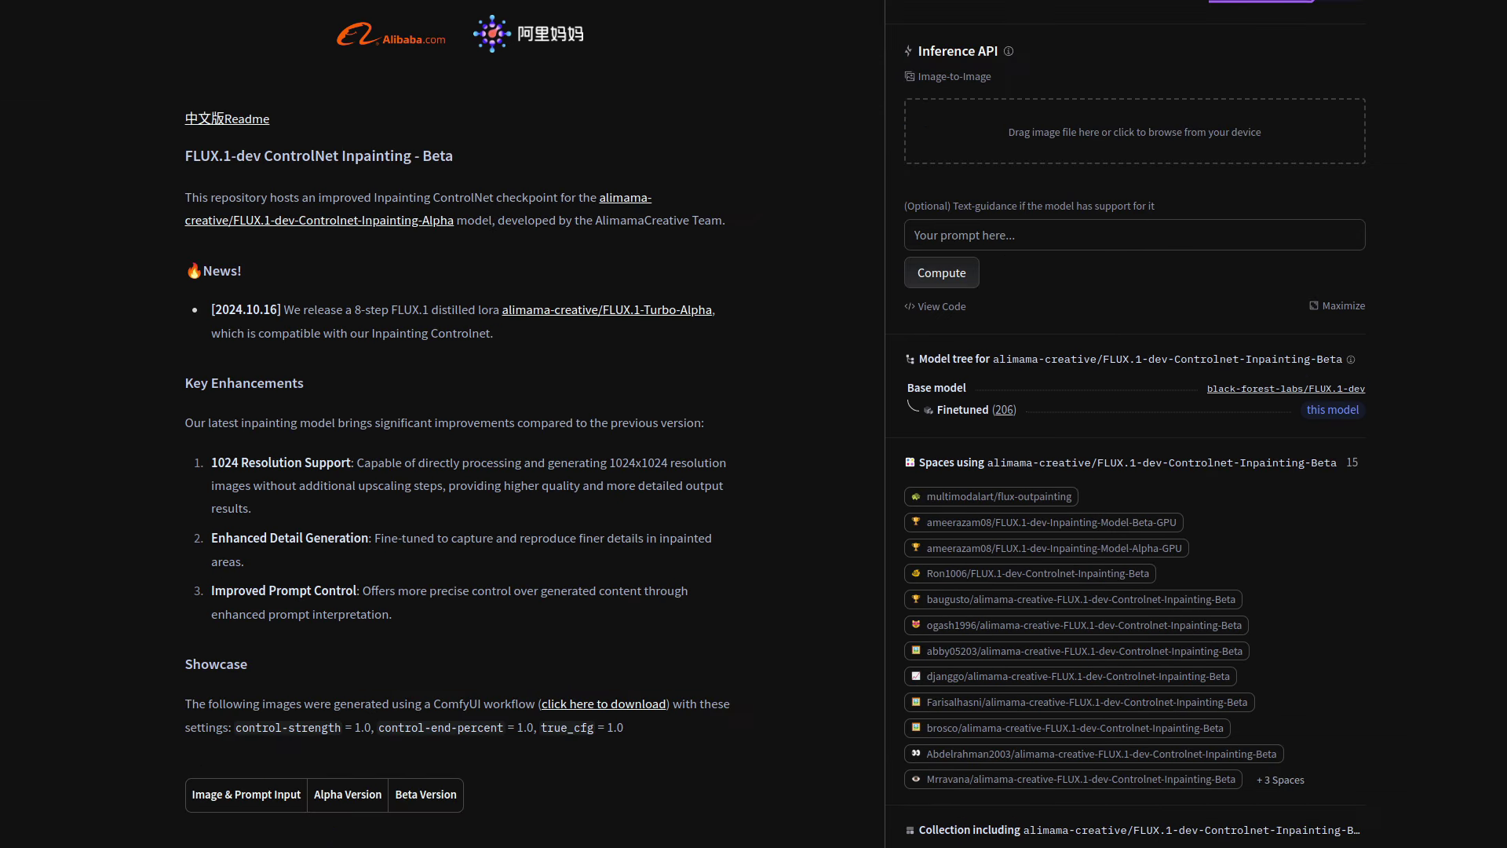
scroll(753, 424, down, 10)
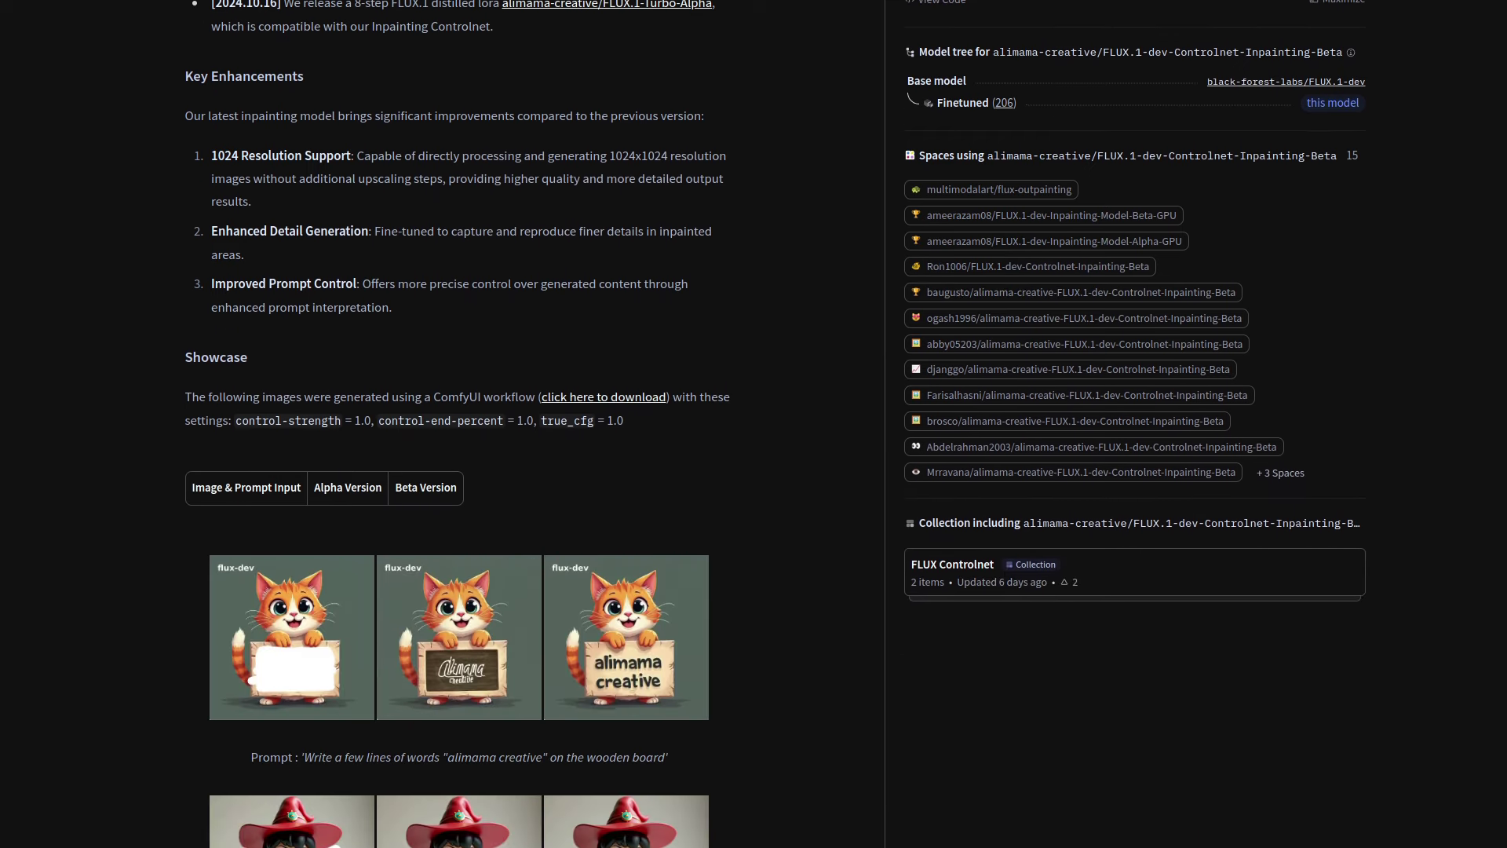
scroll(459, 424, down, 2)
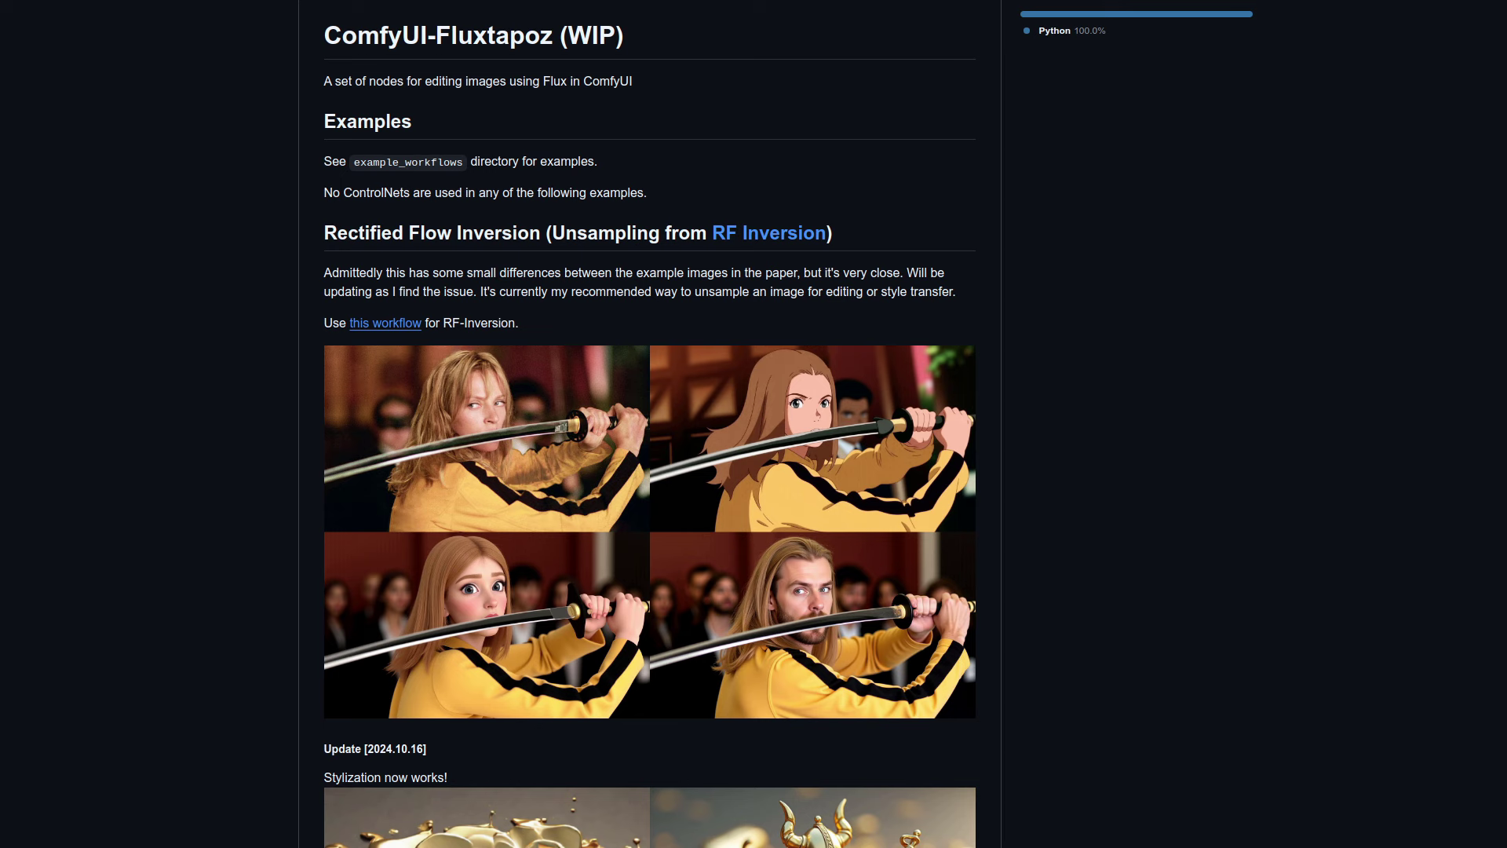
Step: Scroll the Fluxtapoz README down to the stylization examples
scroll(1468, 535, down, 3)
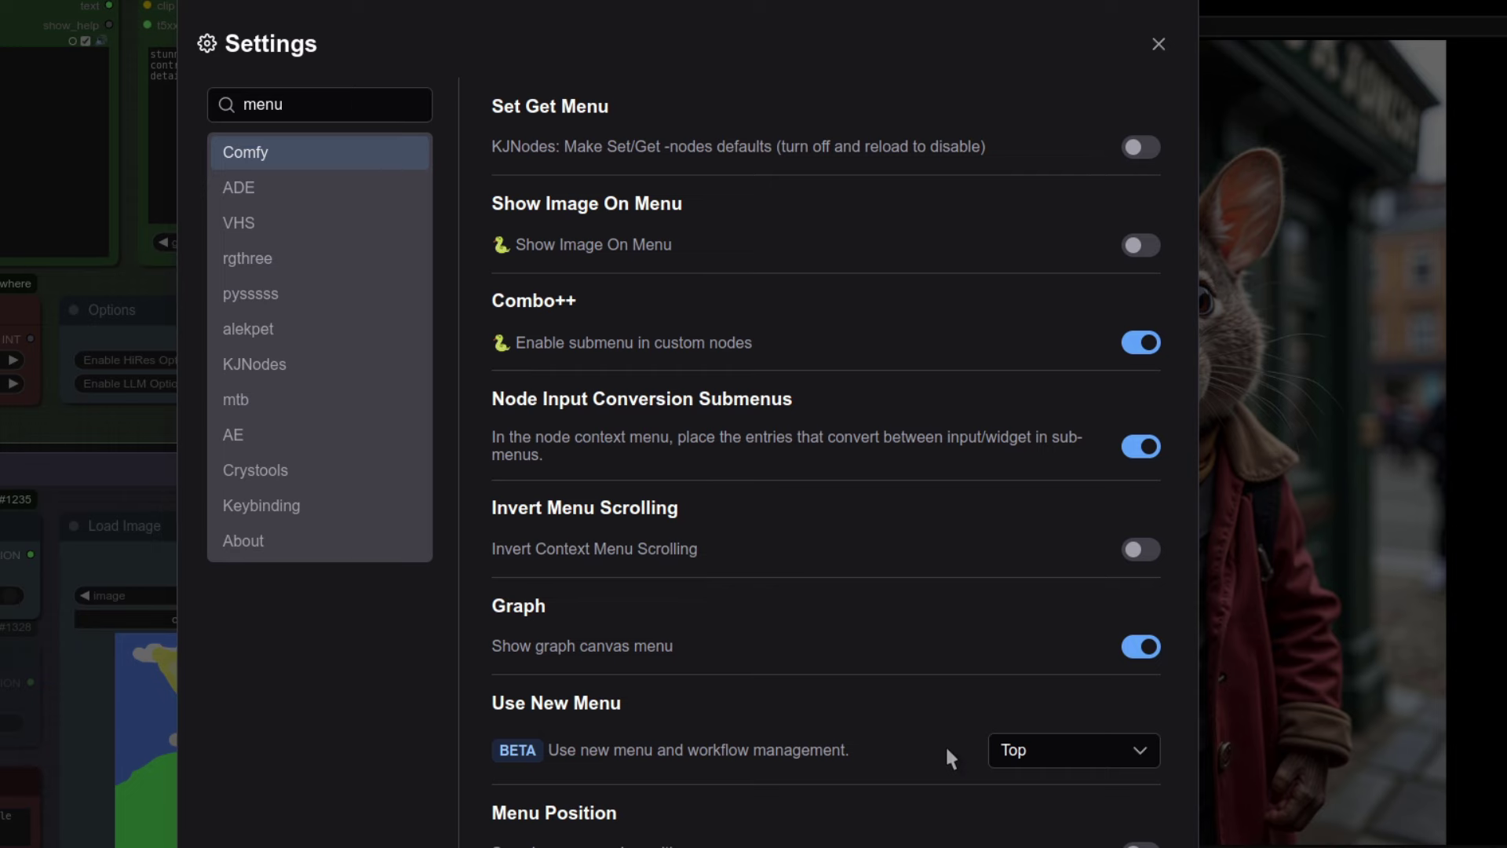
Step: Open the ComfyUI_examples Flux page listing the regular-version download files
click(946, 750)
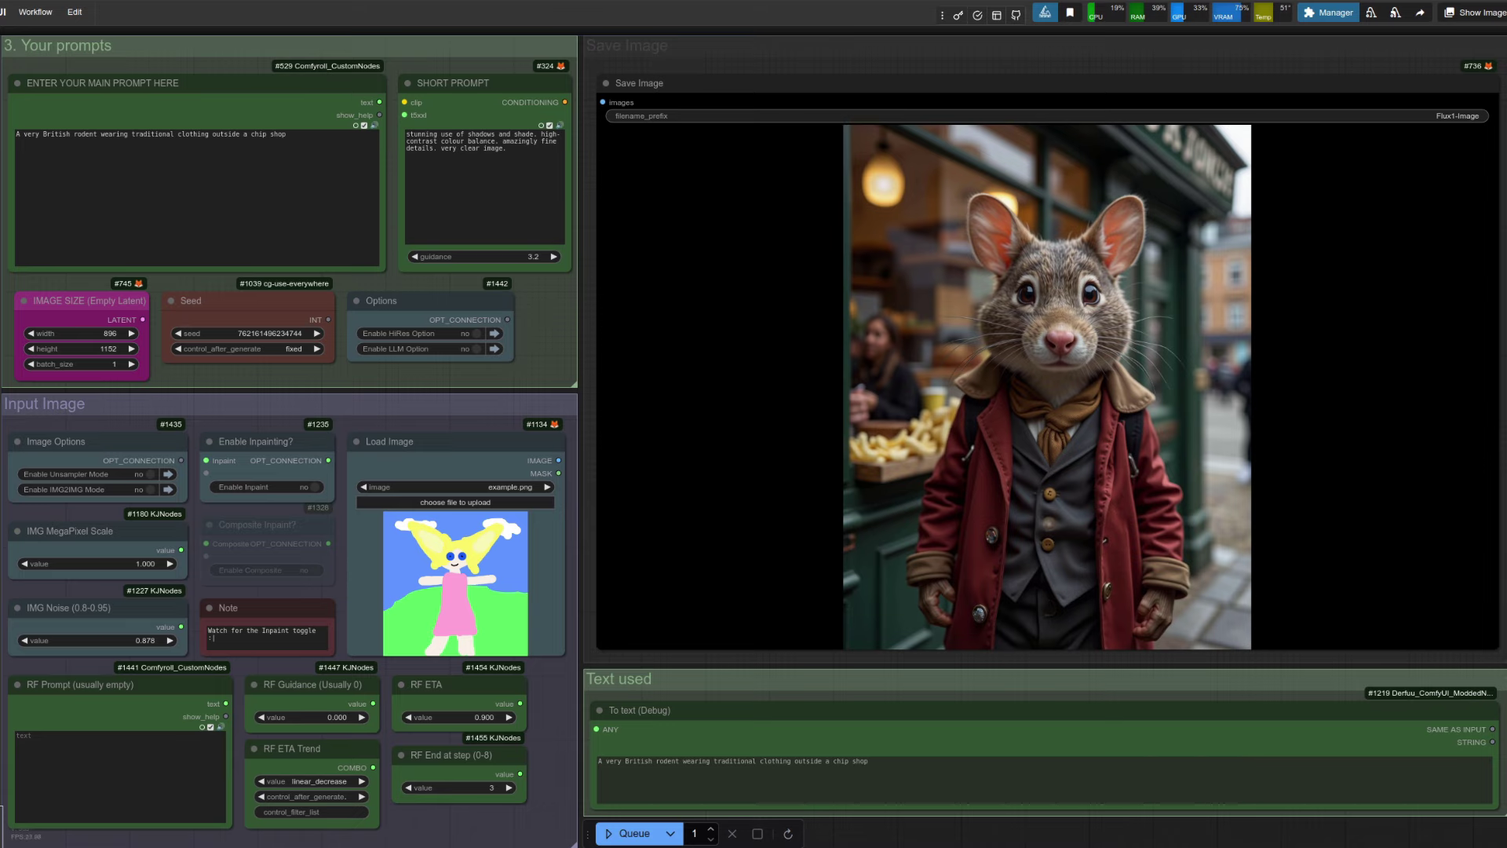
Step: Toggle unsampler mode, enable IMG2IMG mode with inpainting, and turn compositing off
click(250, 545)
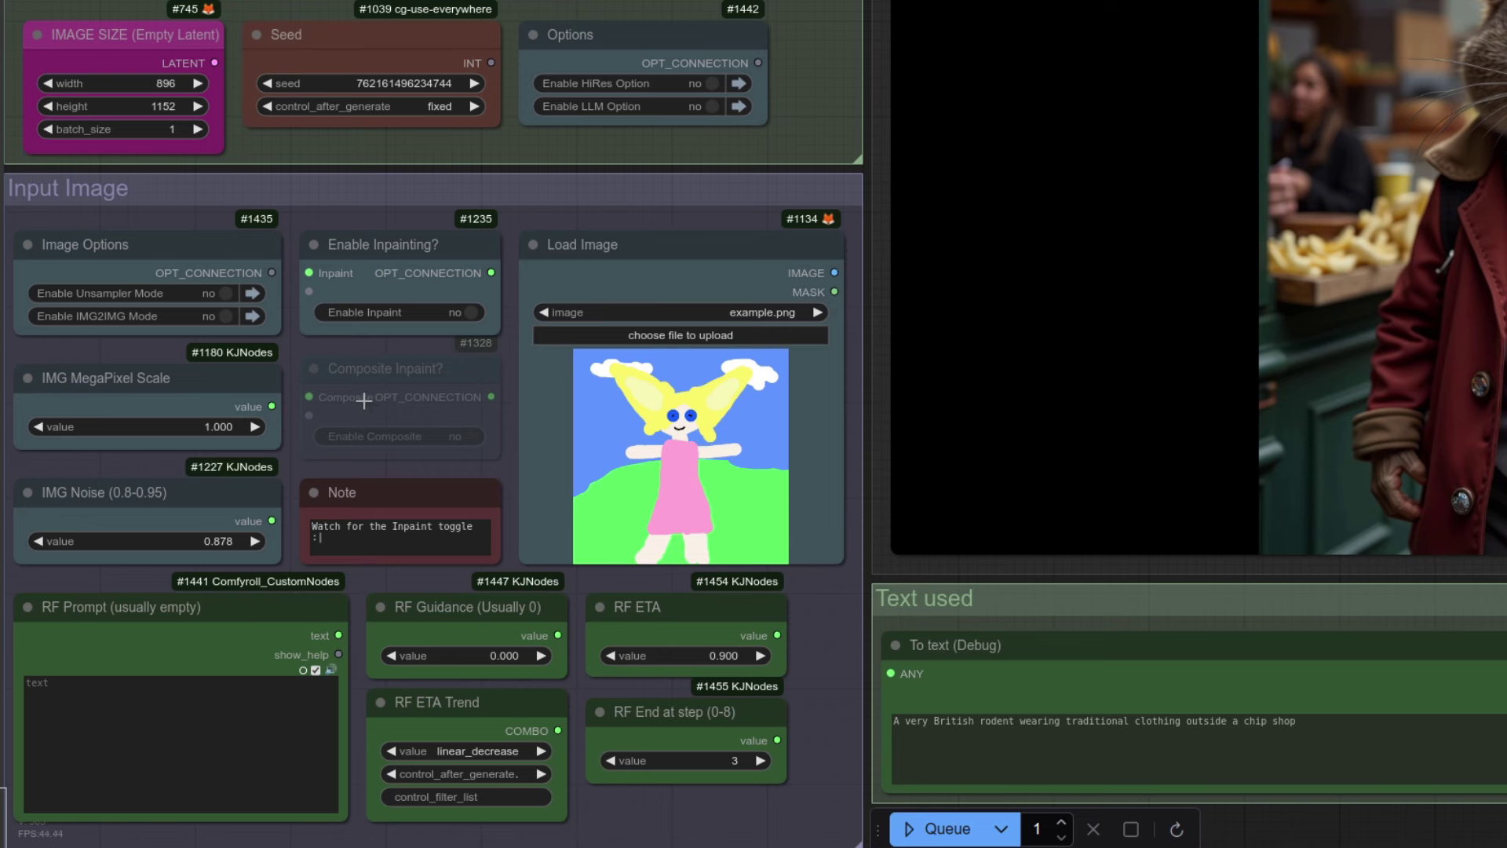
click(179, 292)
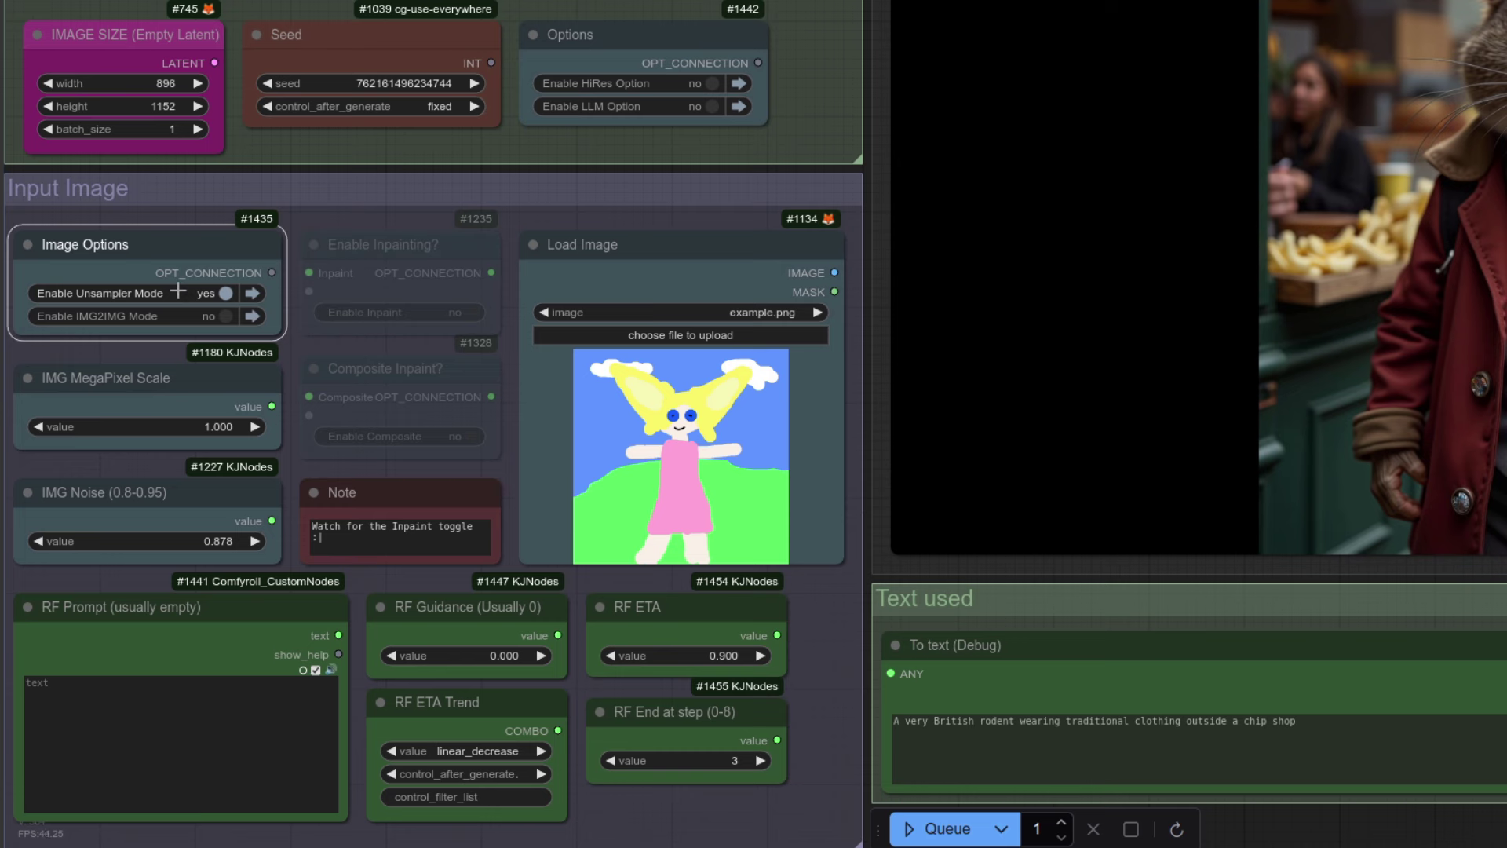
click(180, 315)
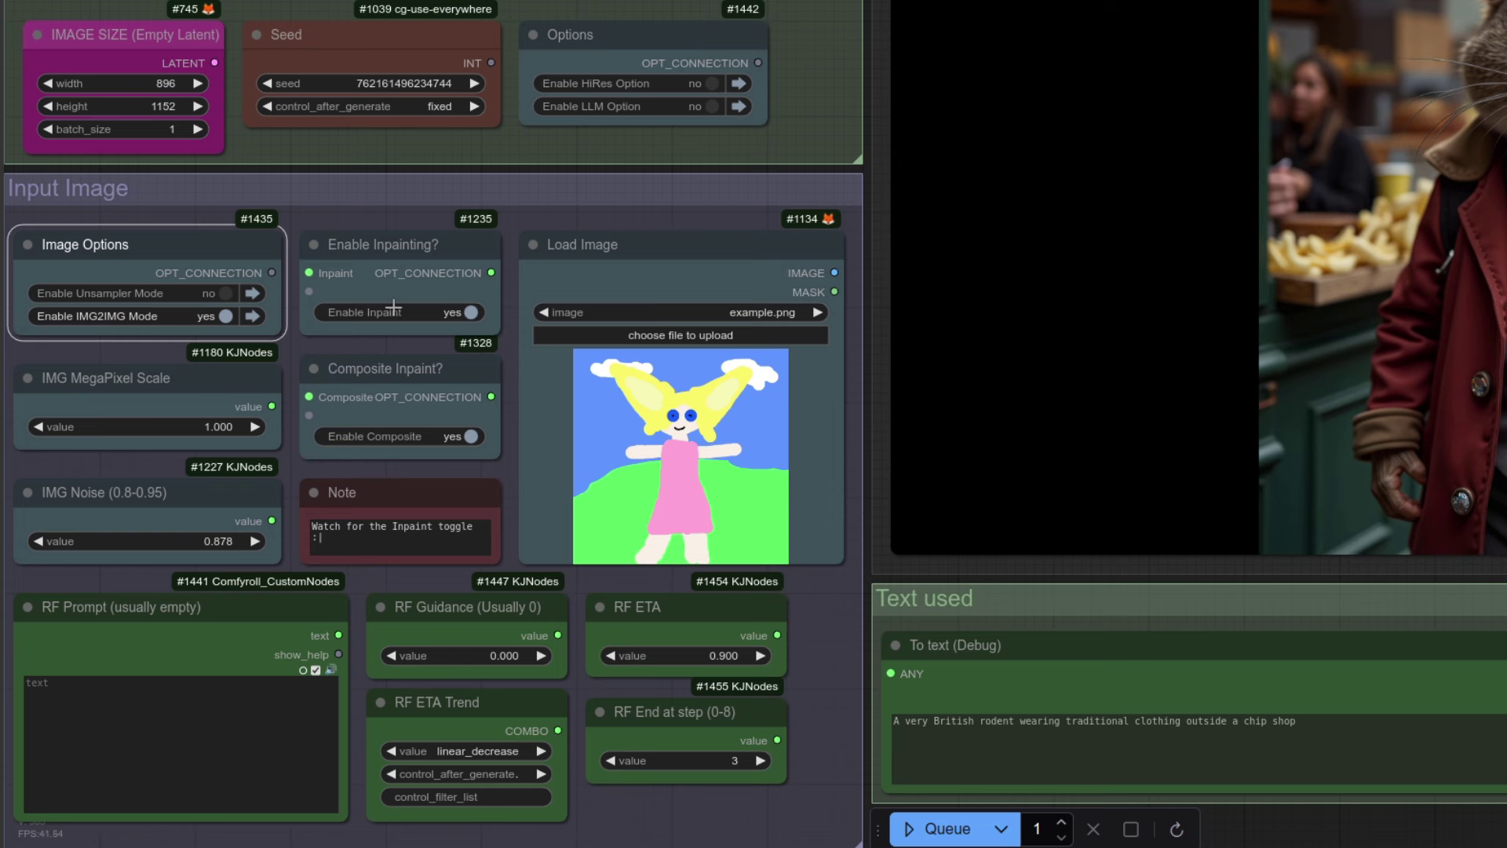
click(420, 430)
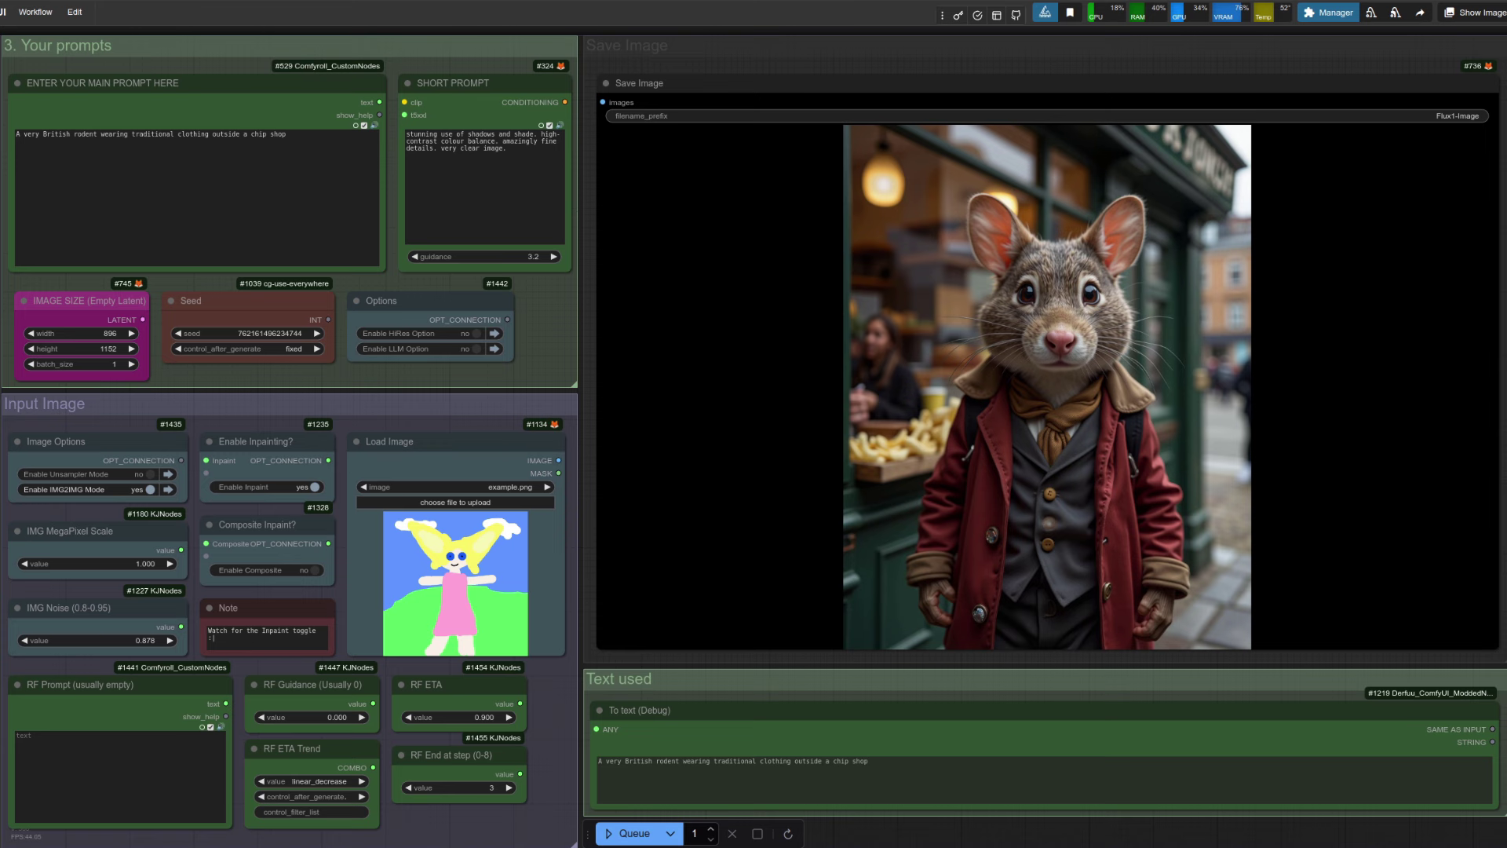
click(526, 259)
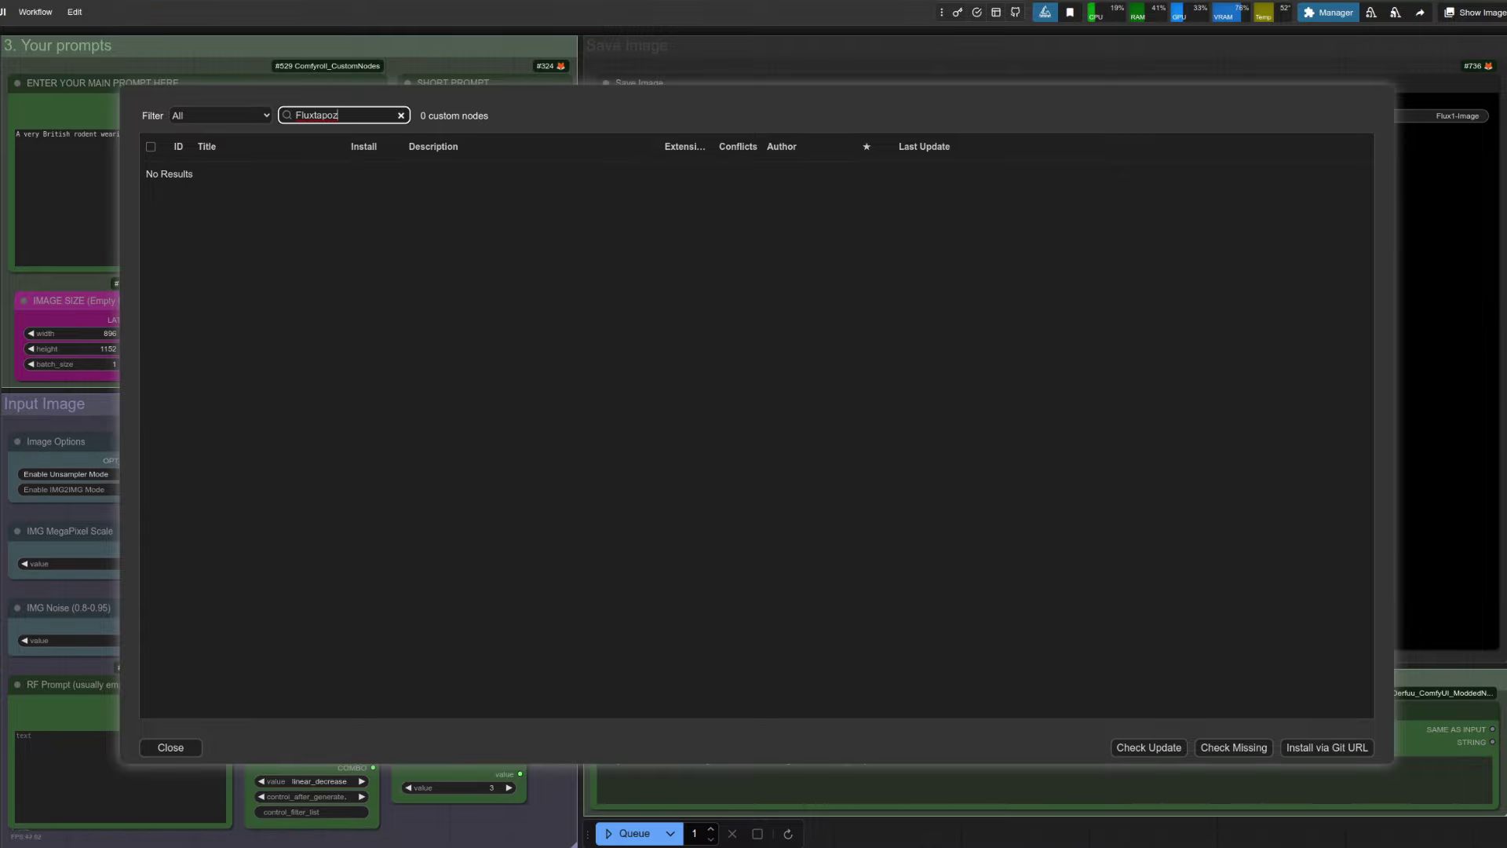
Step: Close the empty Fluxtapoz custom-node search and switch to the terminal to install it
key(Escape)
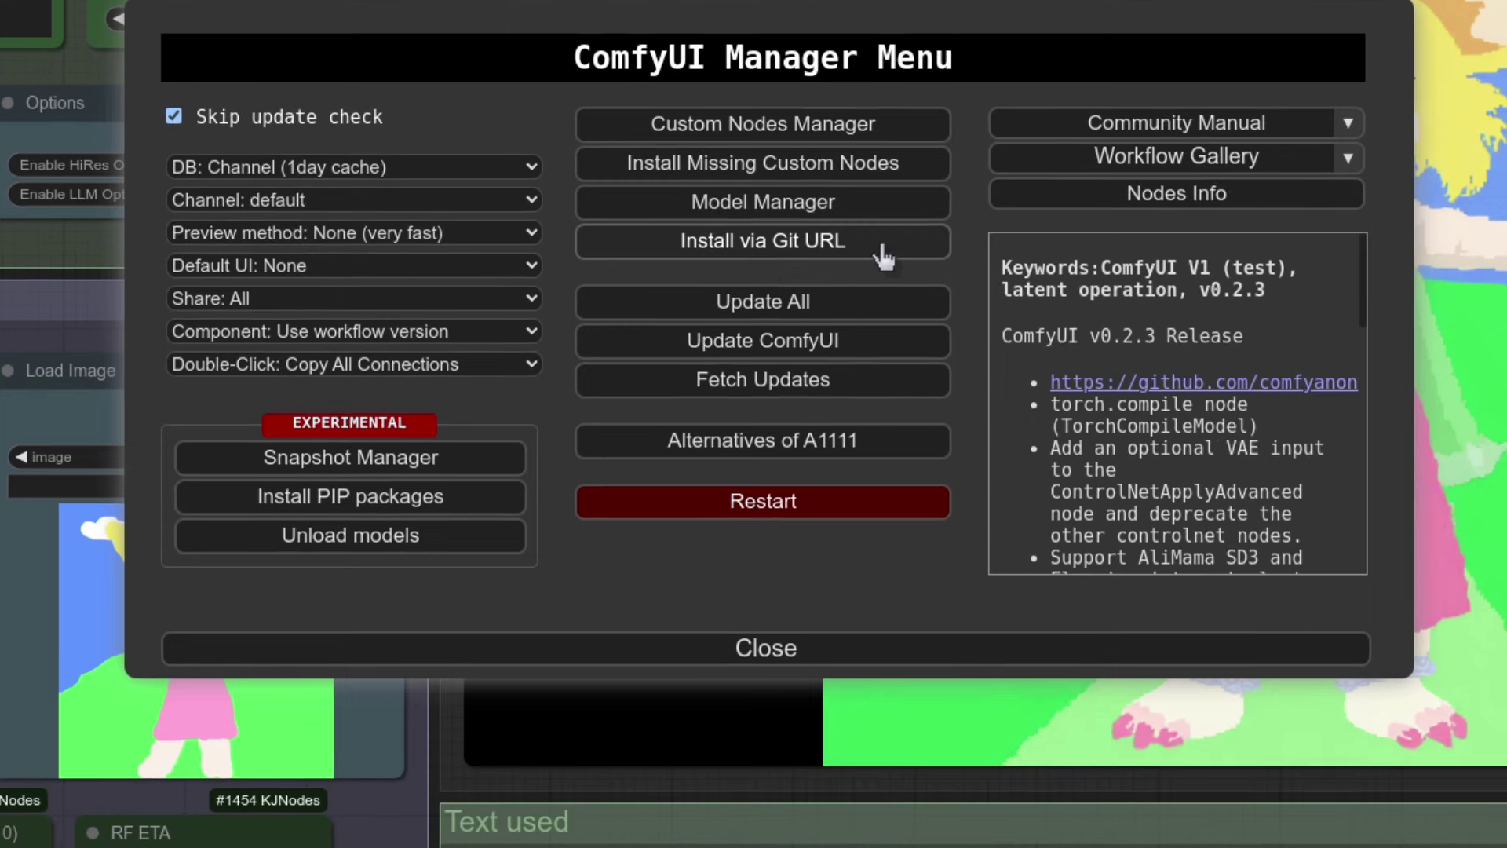
key(alt+Tab)
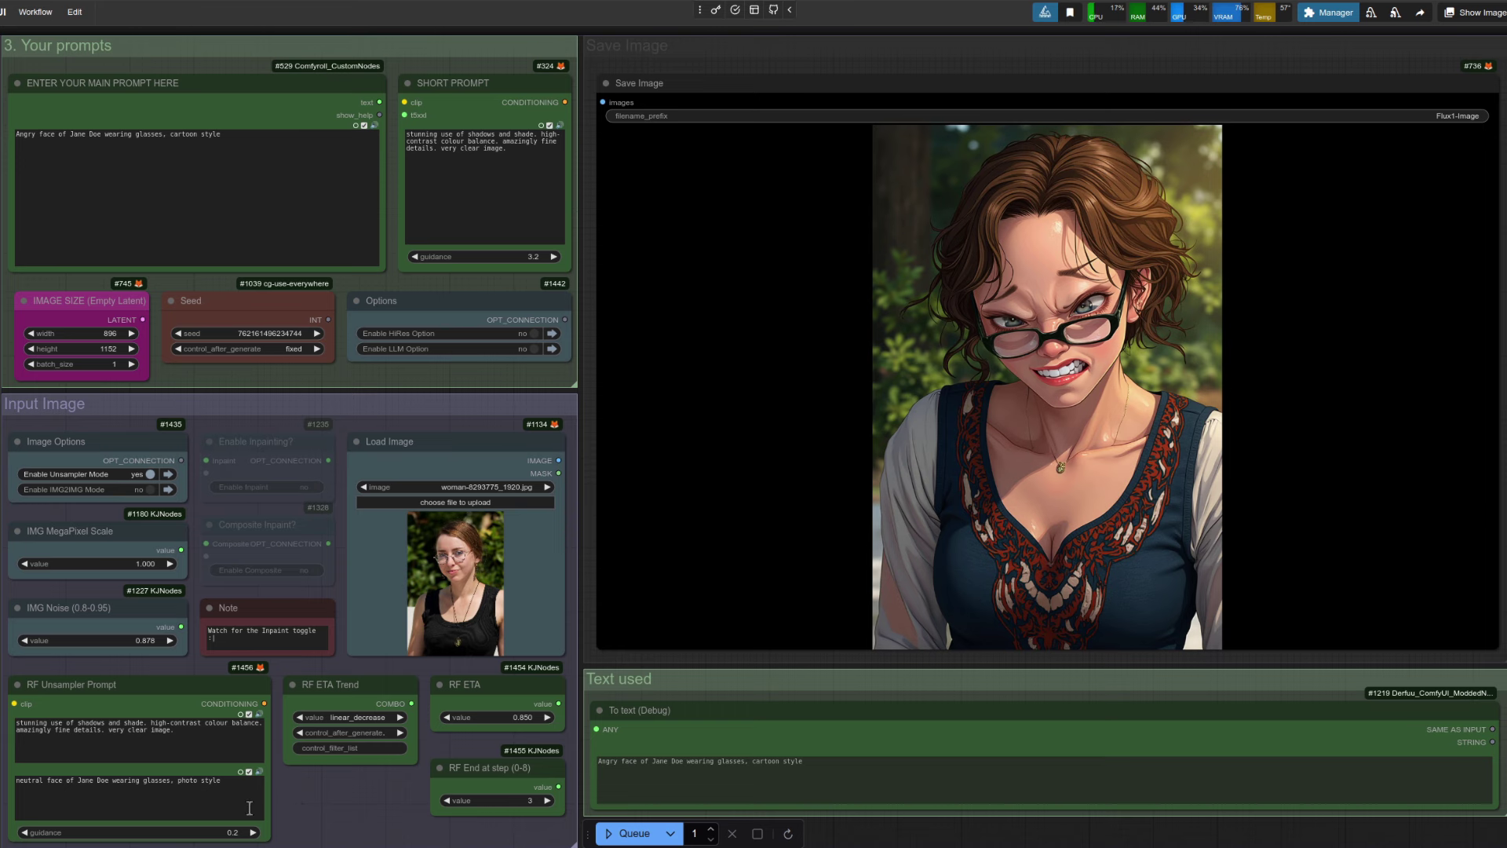
click(207, 834)
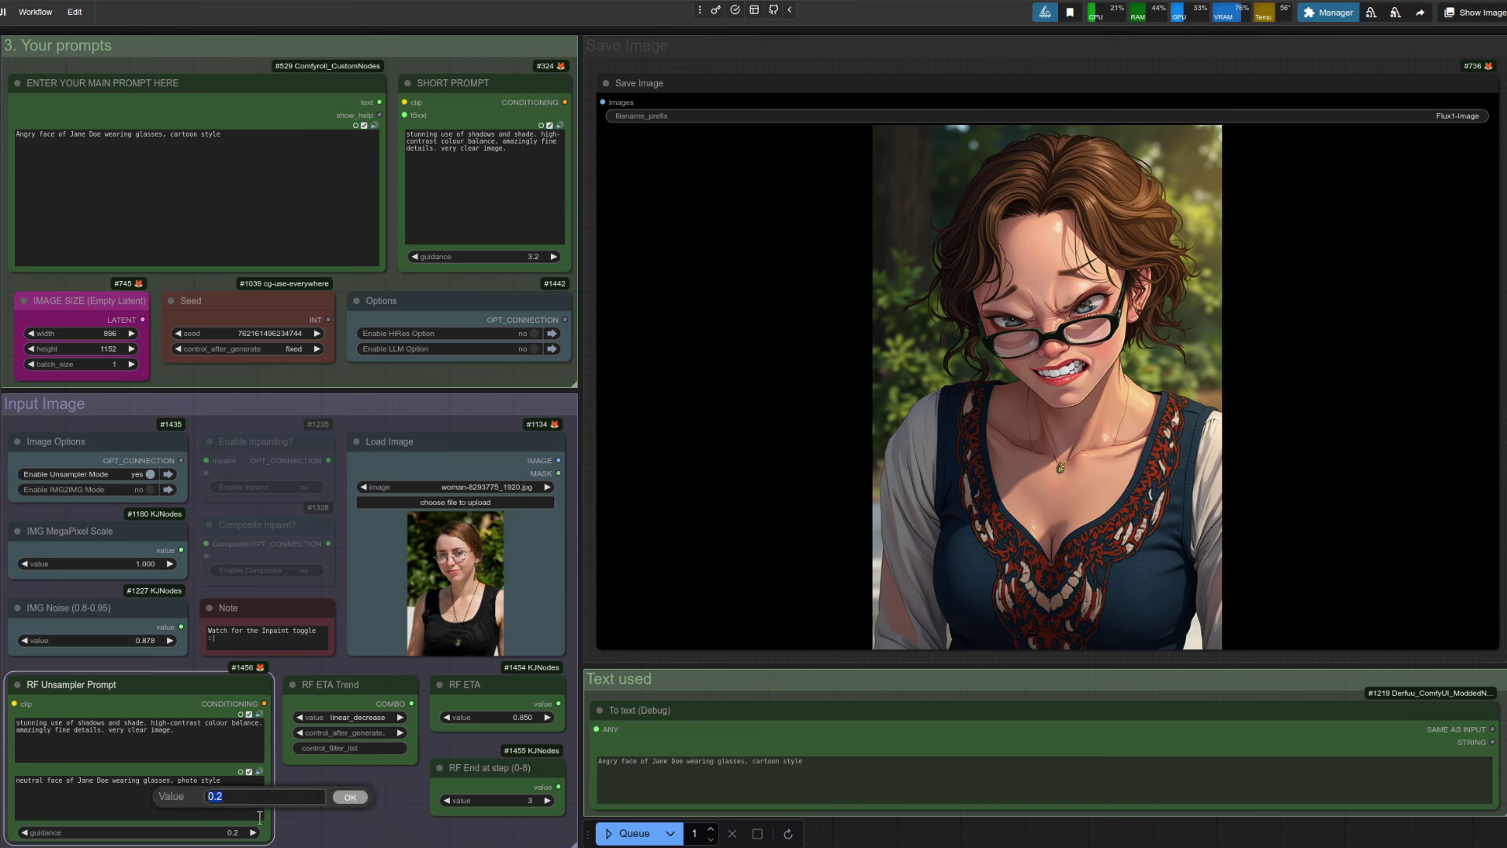
text(0)
click(348, 799)
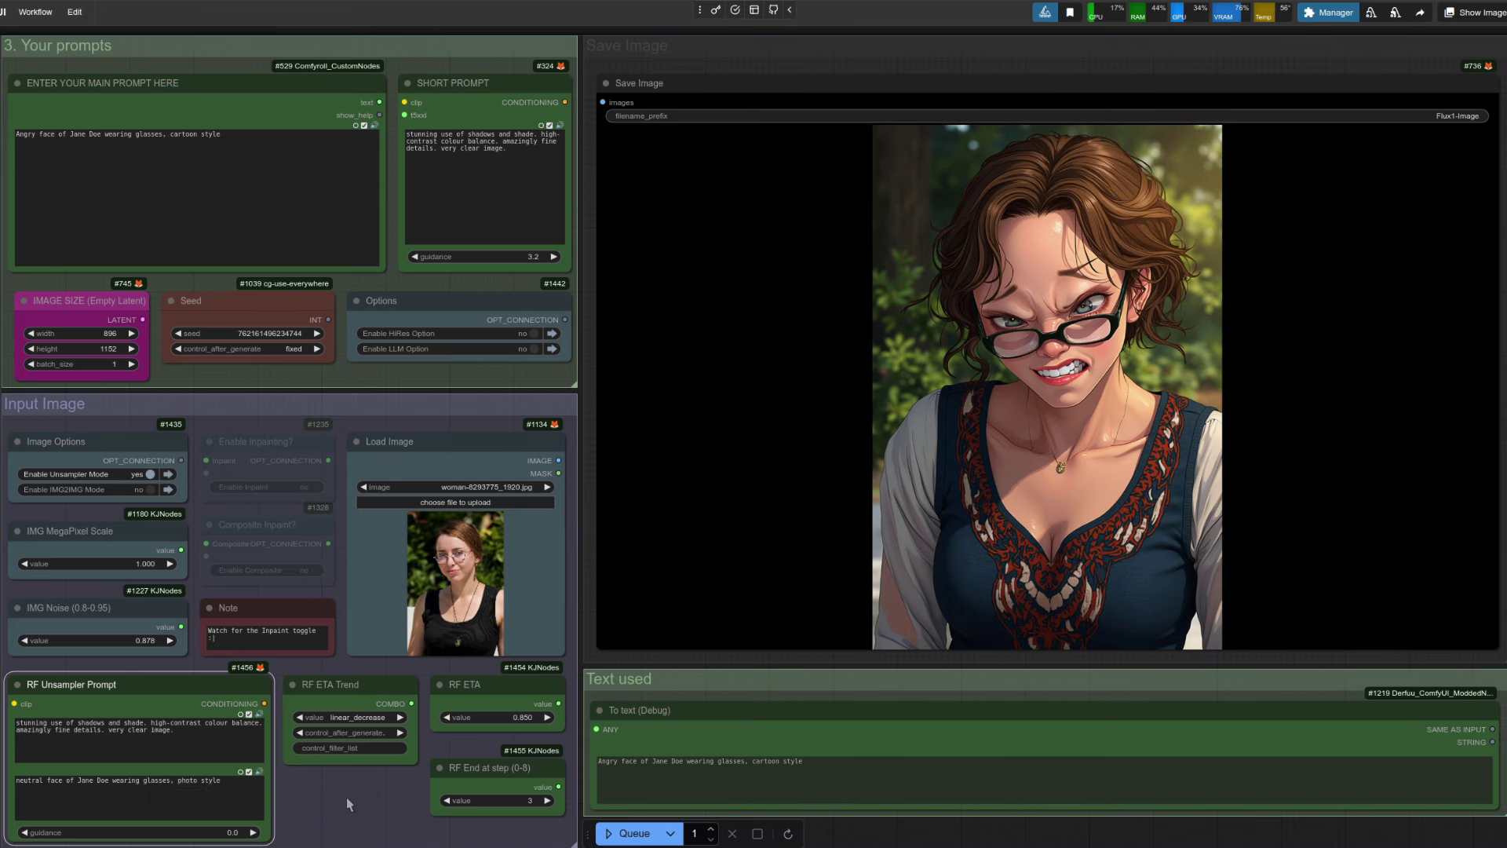
click(346, 798)
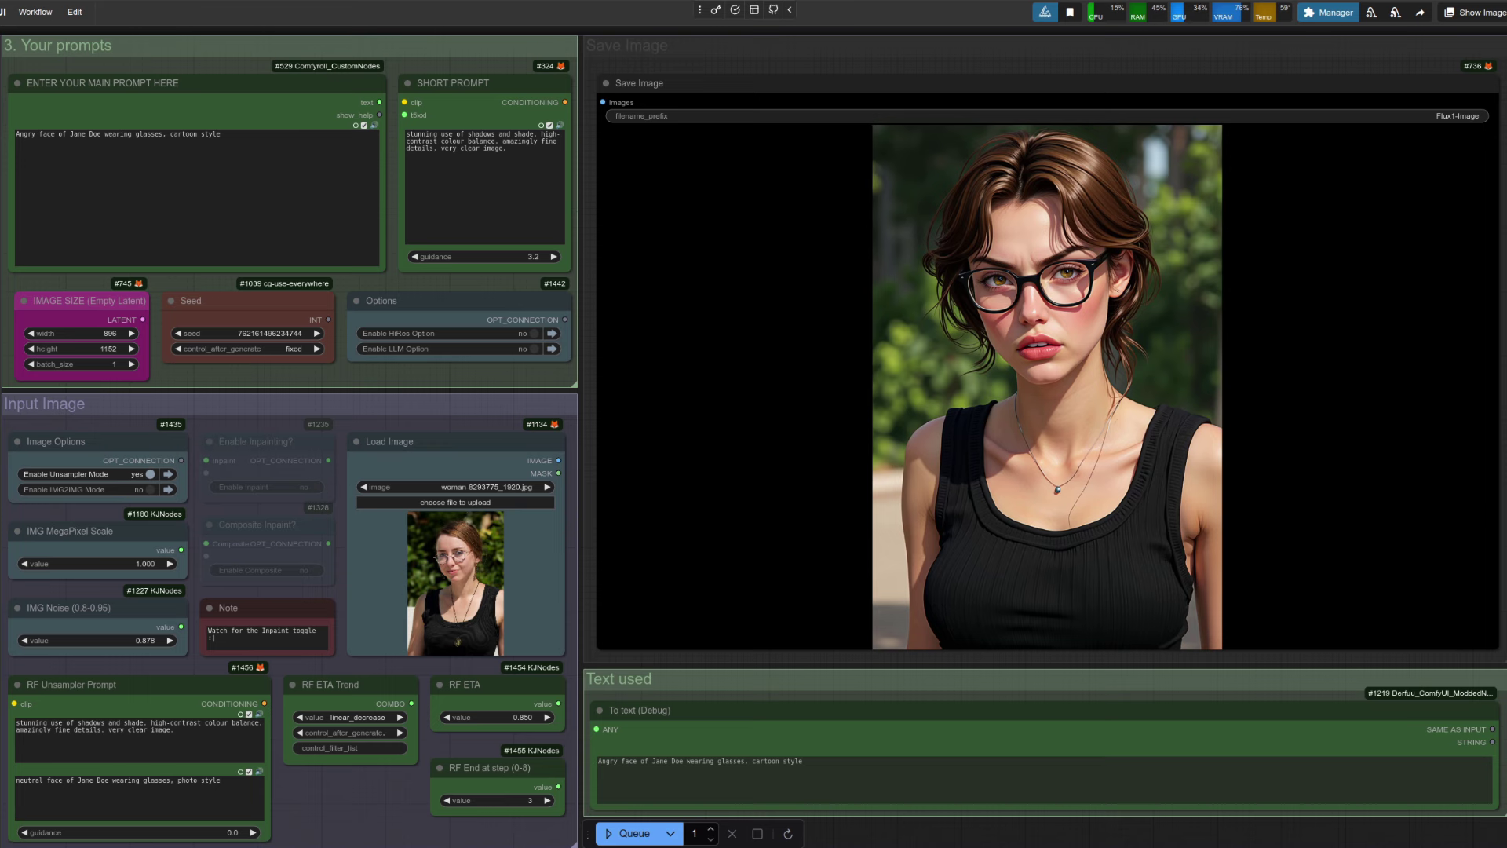
click(192, 830)
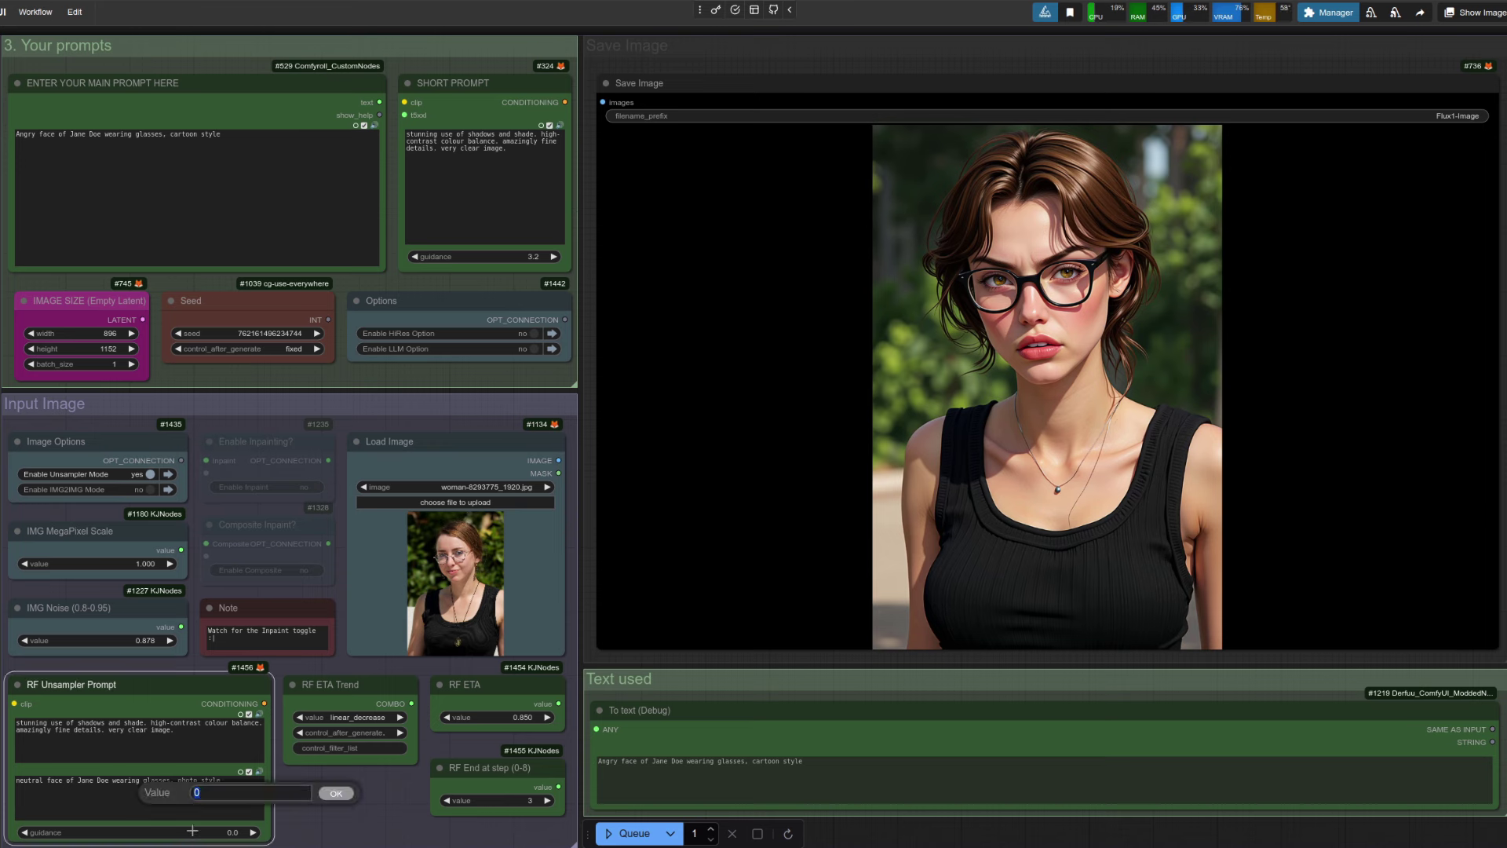
text(0.2)
key(Return)
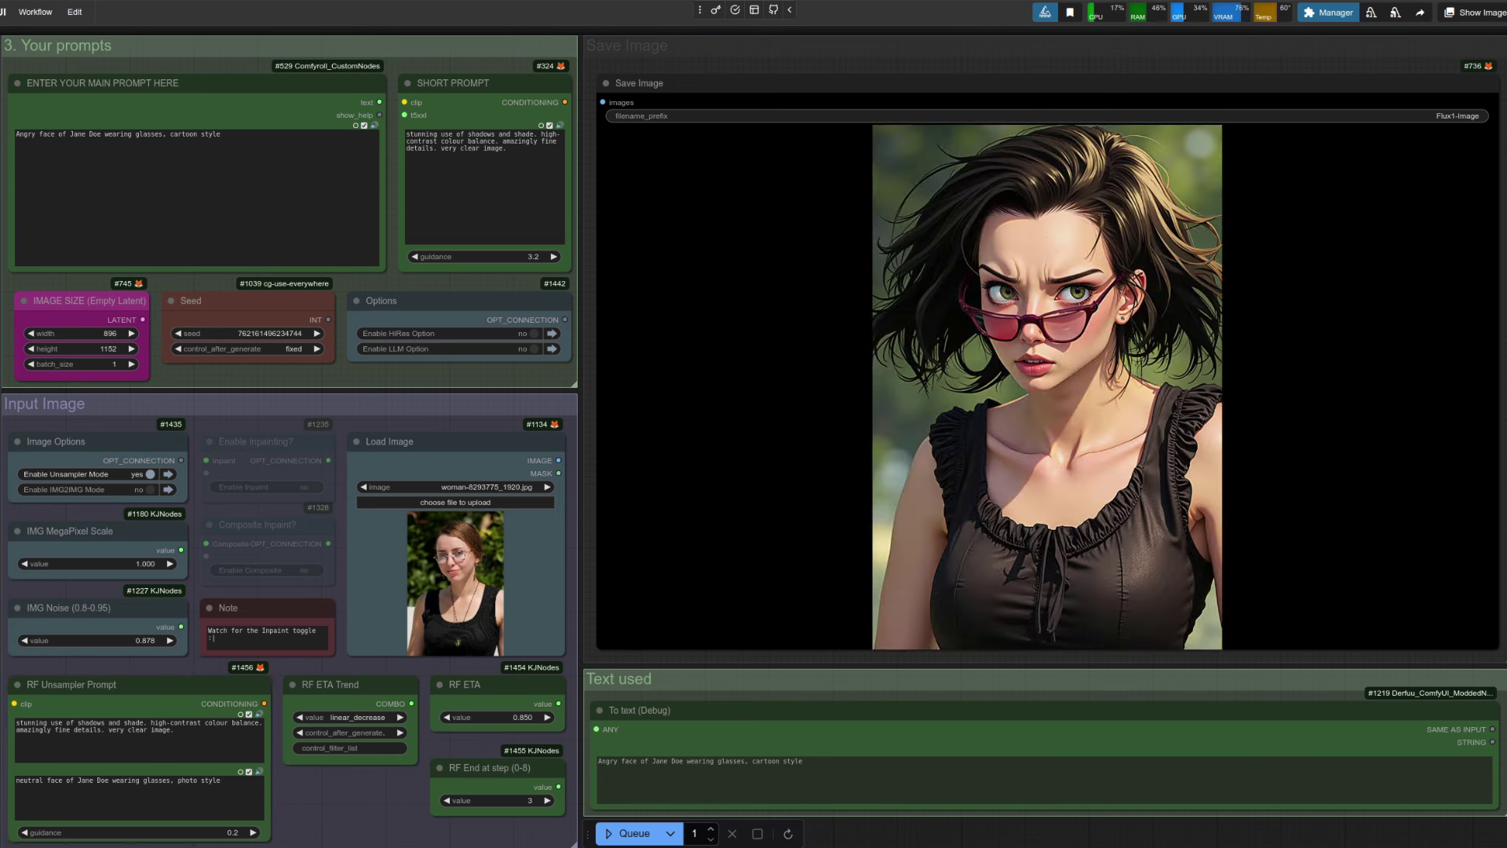
click(234, 785)
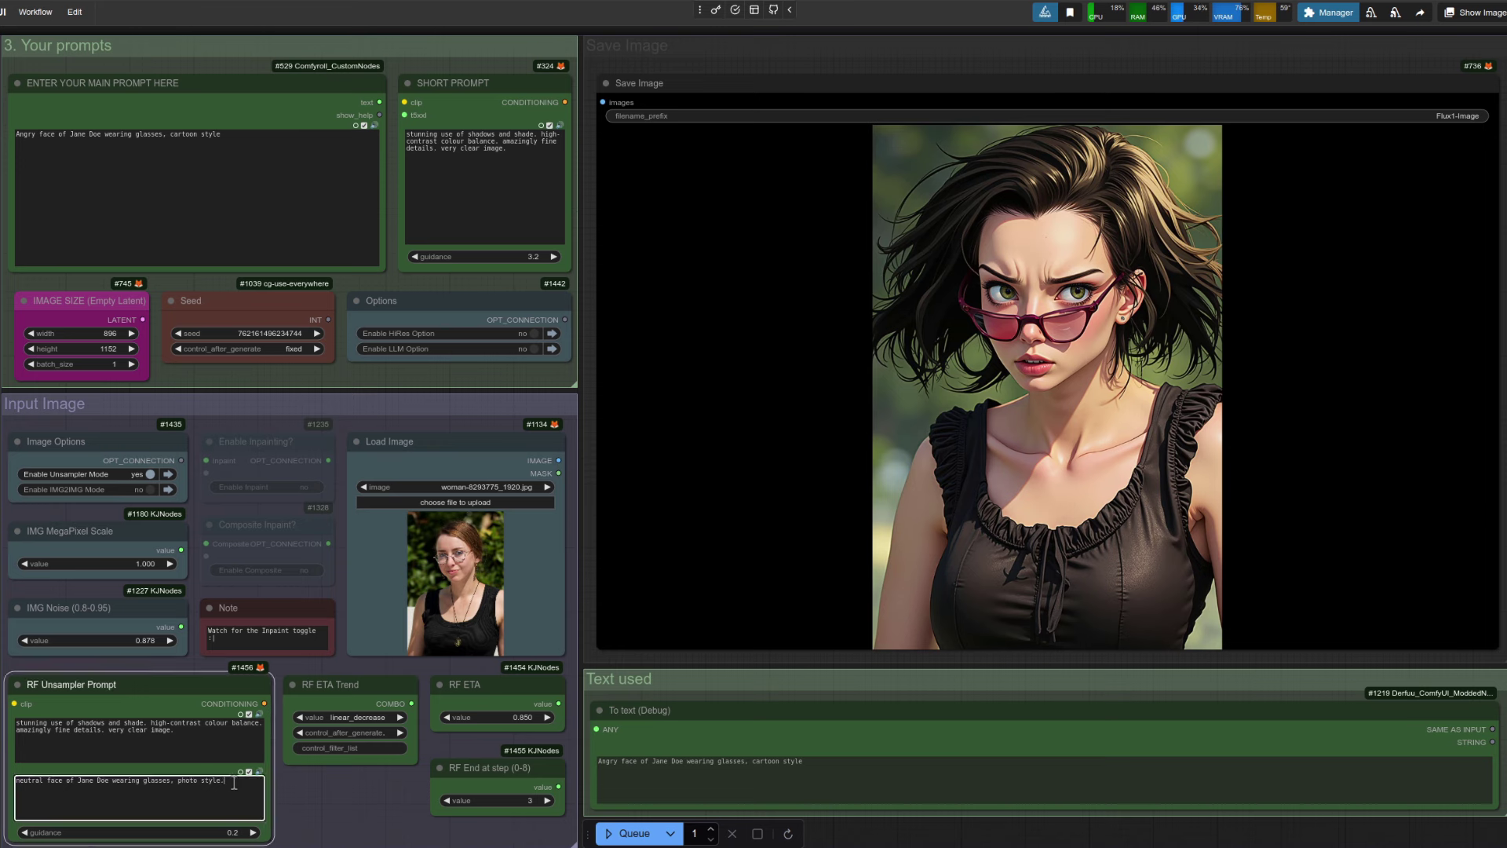
click(400, 803)
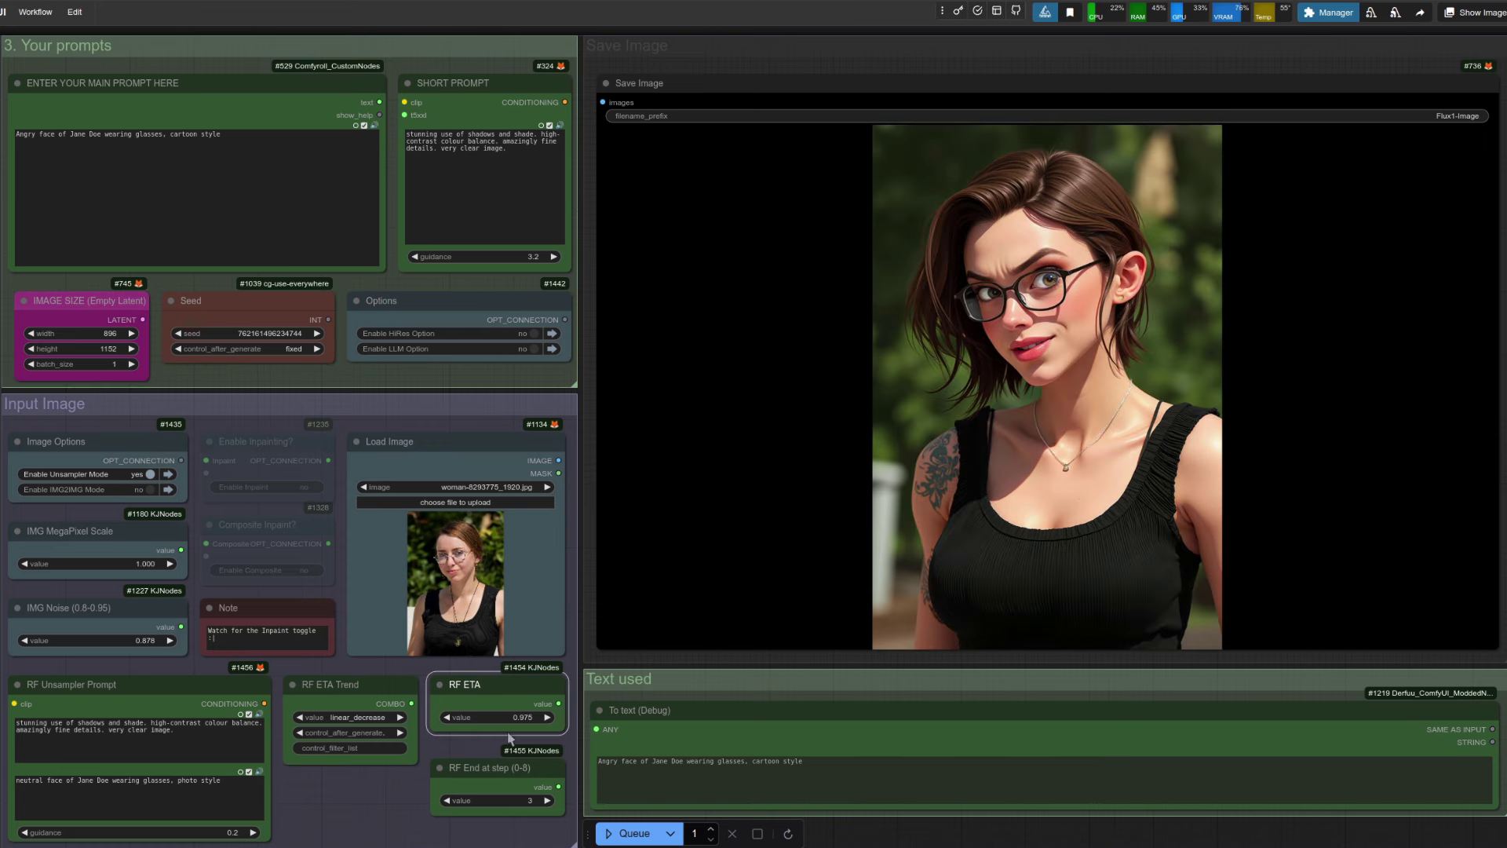
Step: Raise RF ETA to 0.975
drag(506, 717, 526, 728)
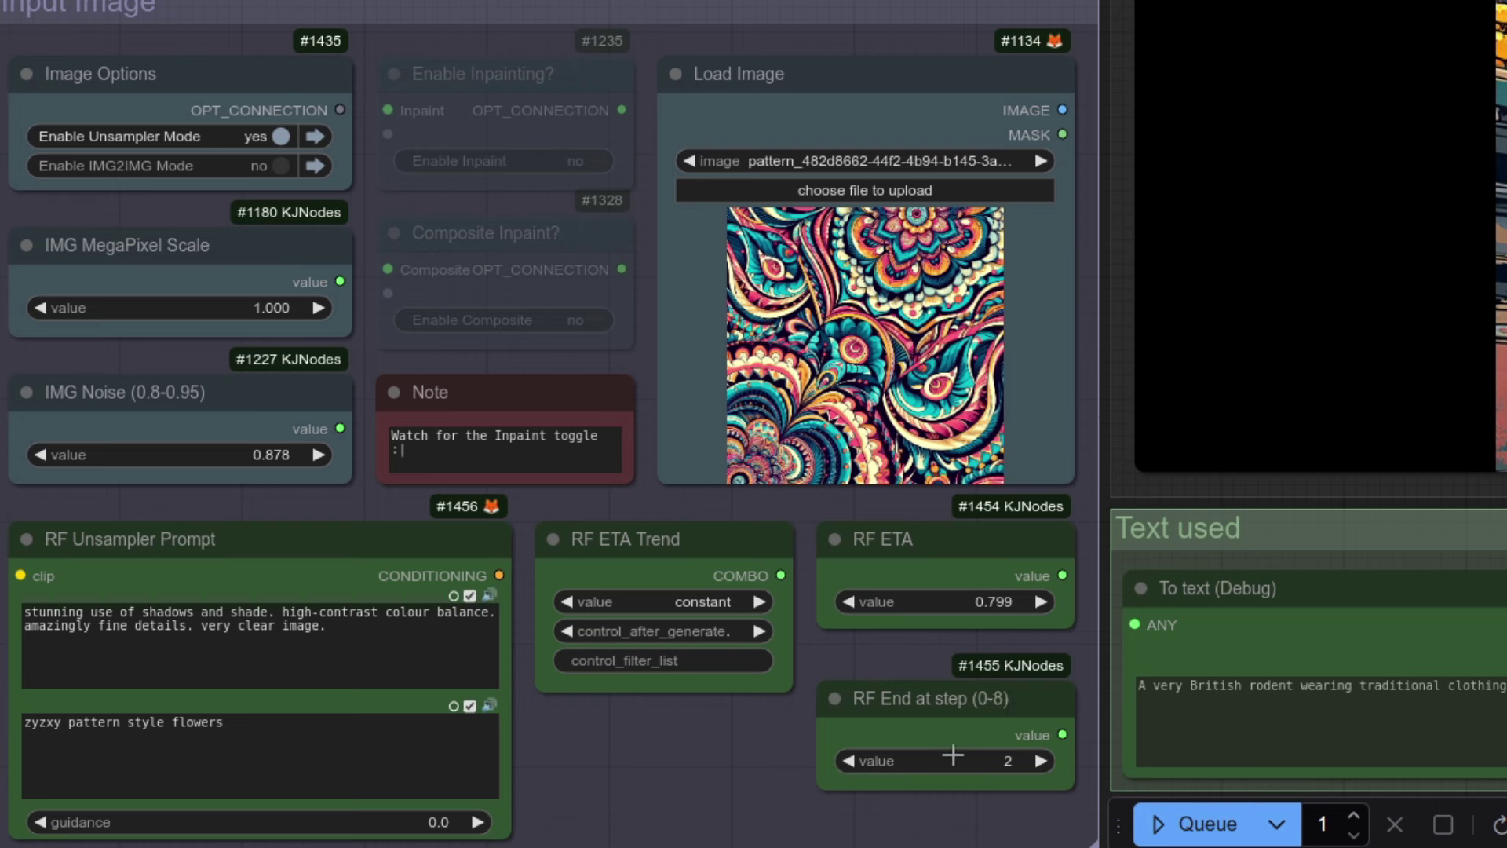
click(718, 602)
click(760, 648)
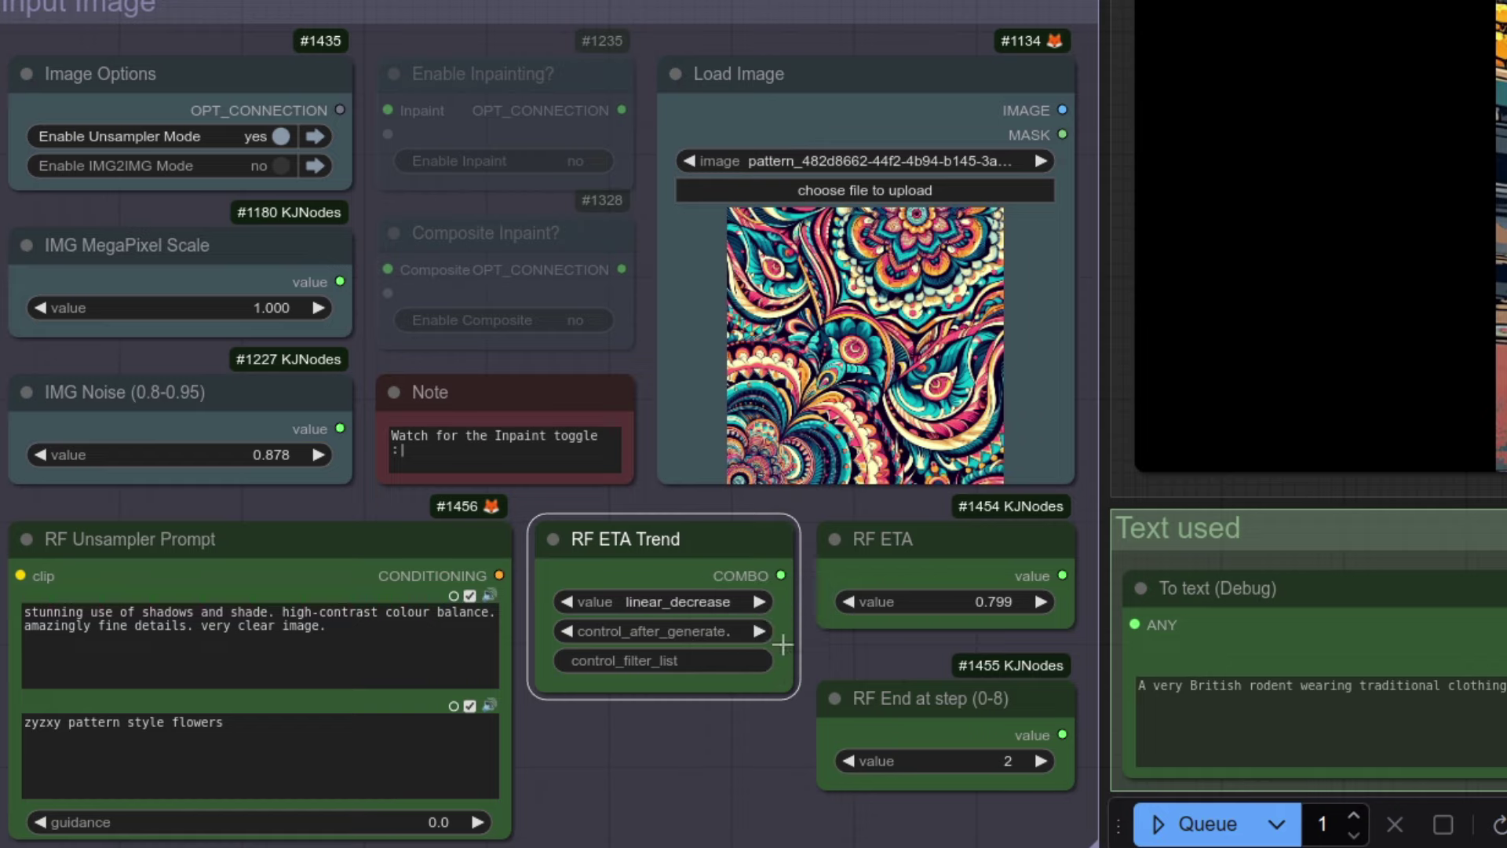
click(685, 601)
click(716, 595)
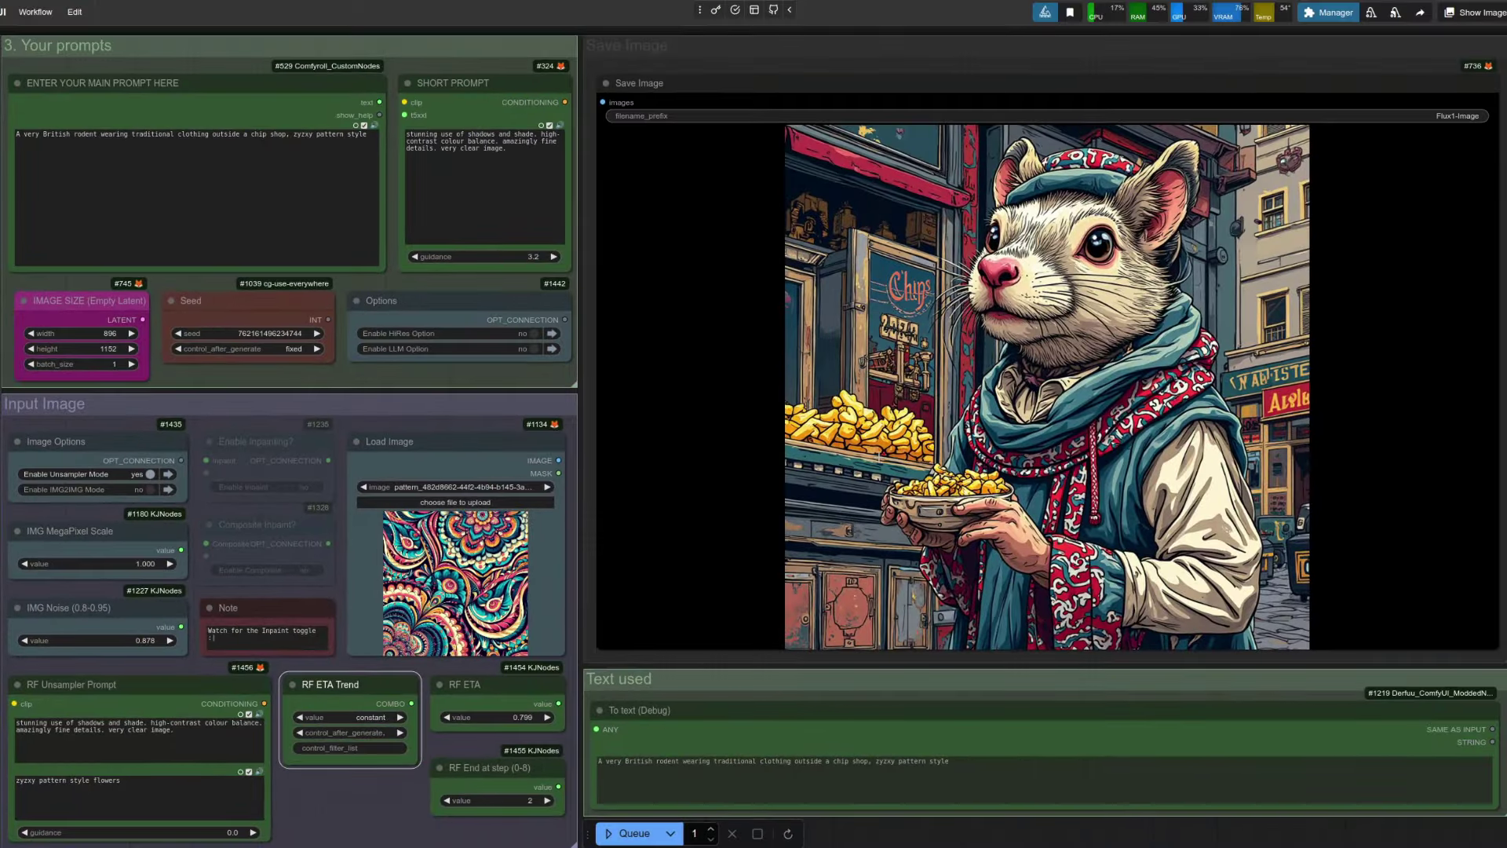
click(123, 786)
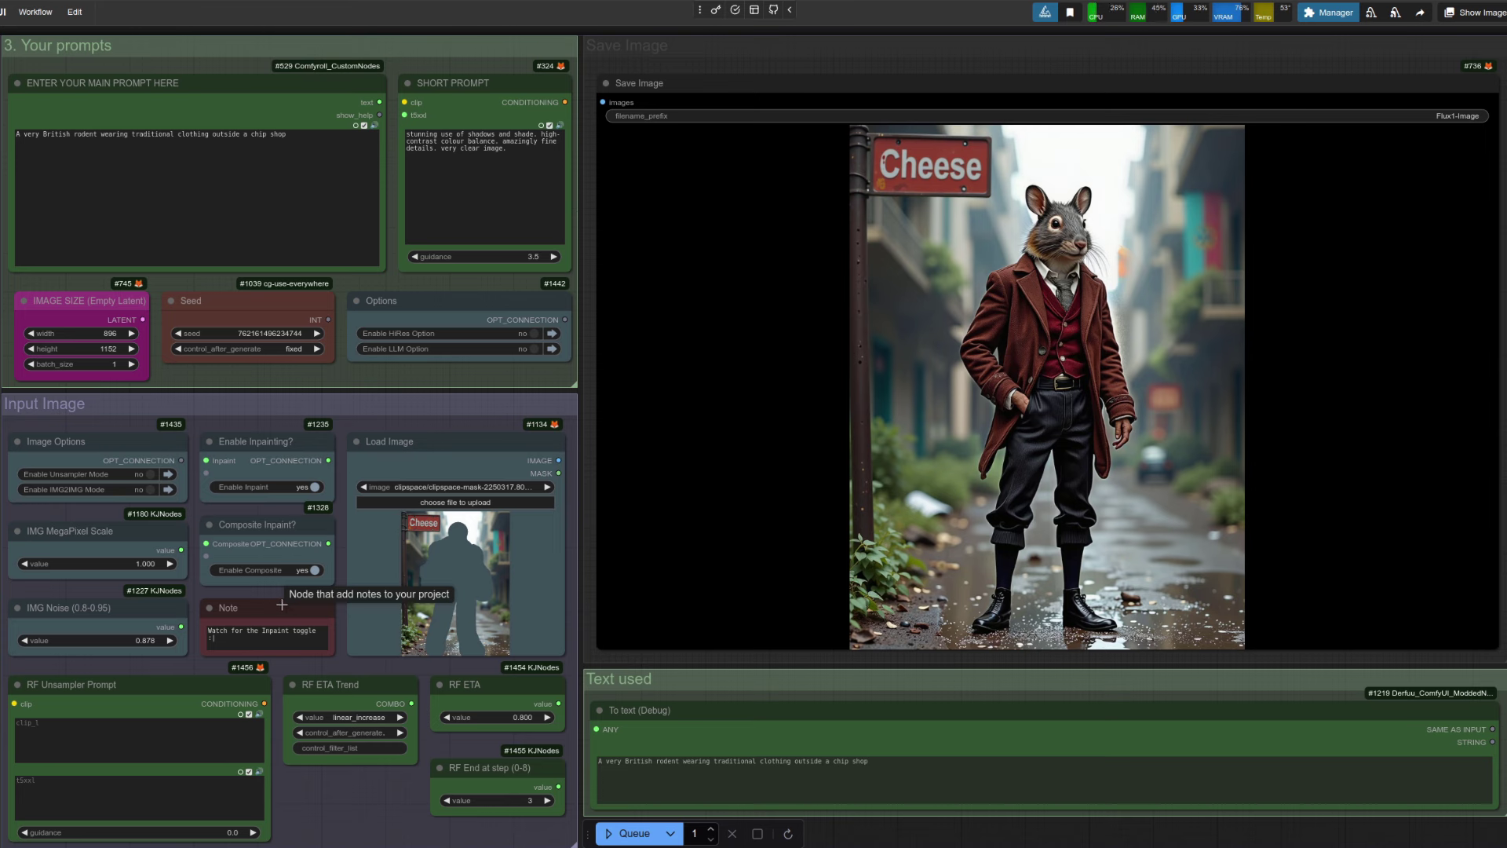
Step: Toggle inpainting off and back on for the masked street image, keeping compositing enabled
click(284, 487)
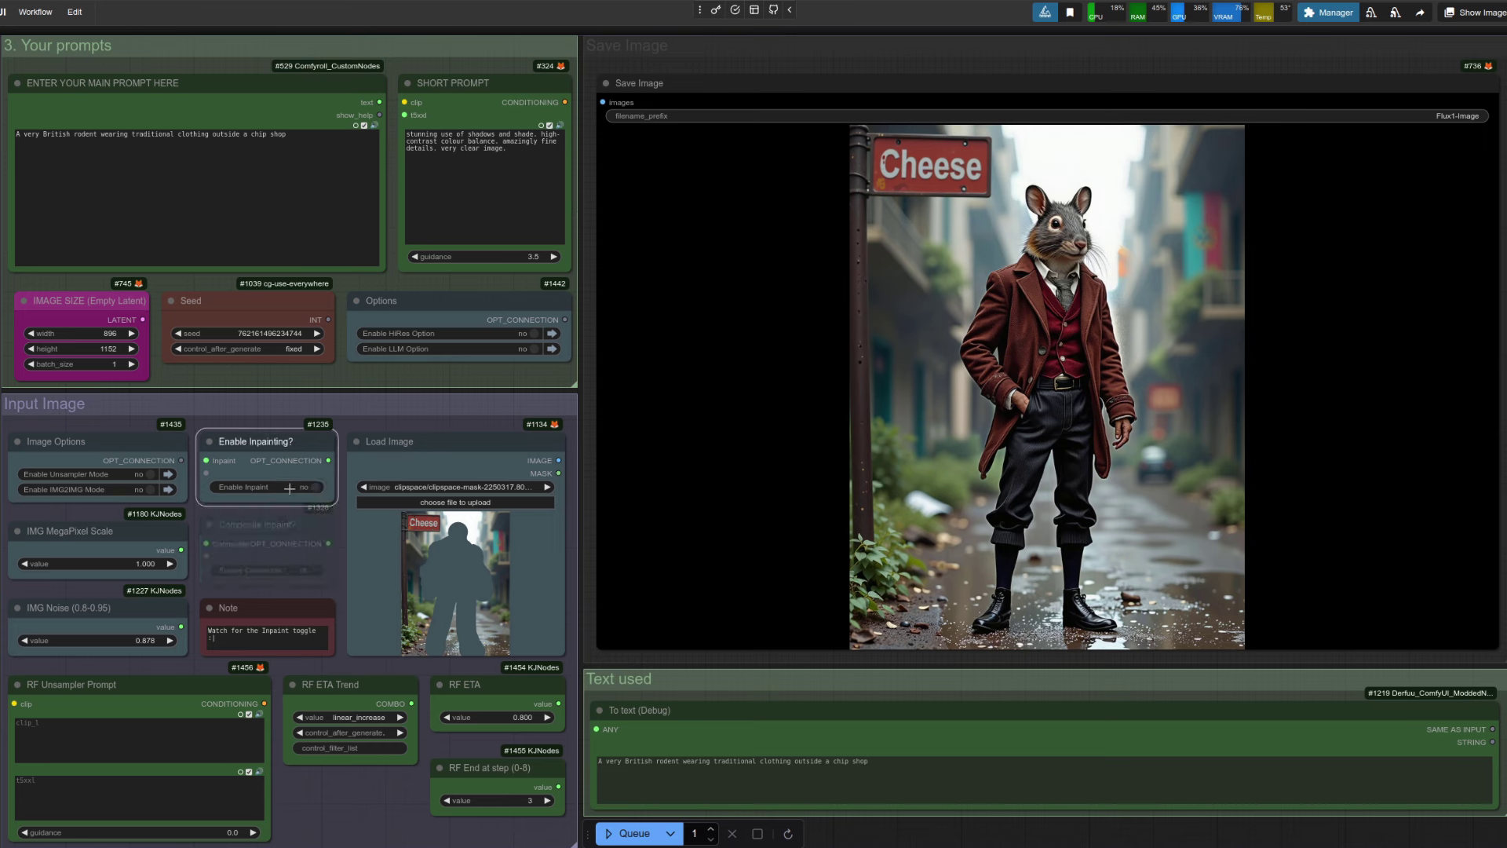
click(290, 488)
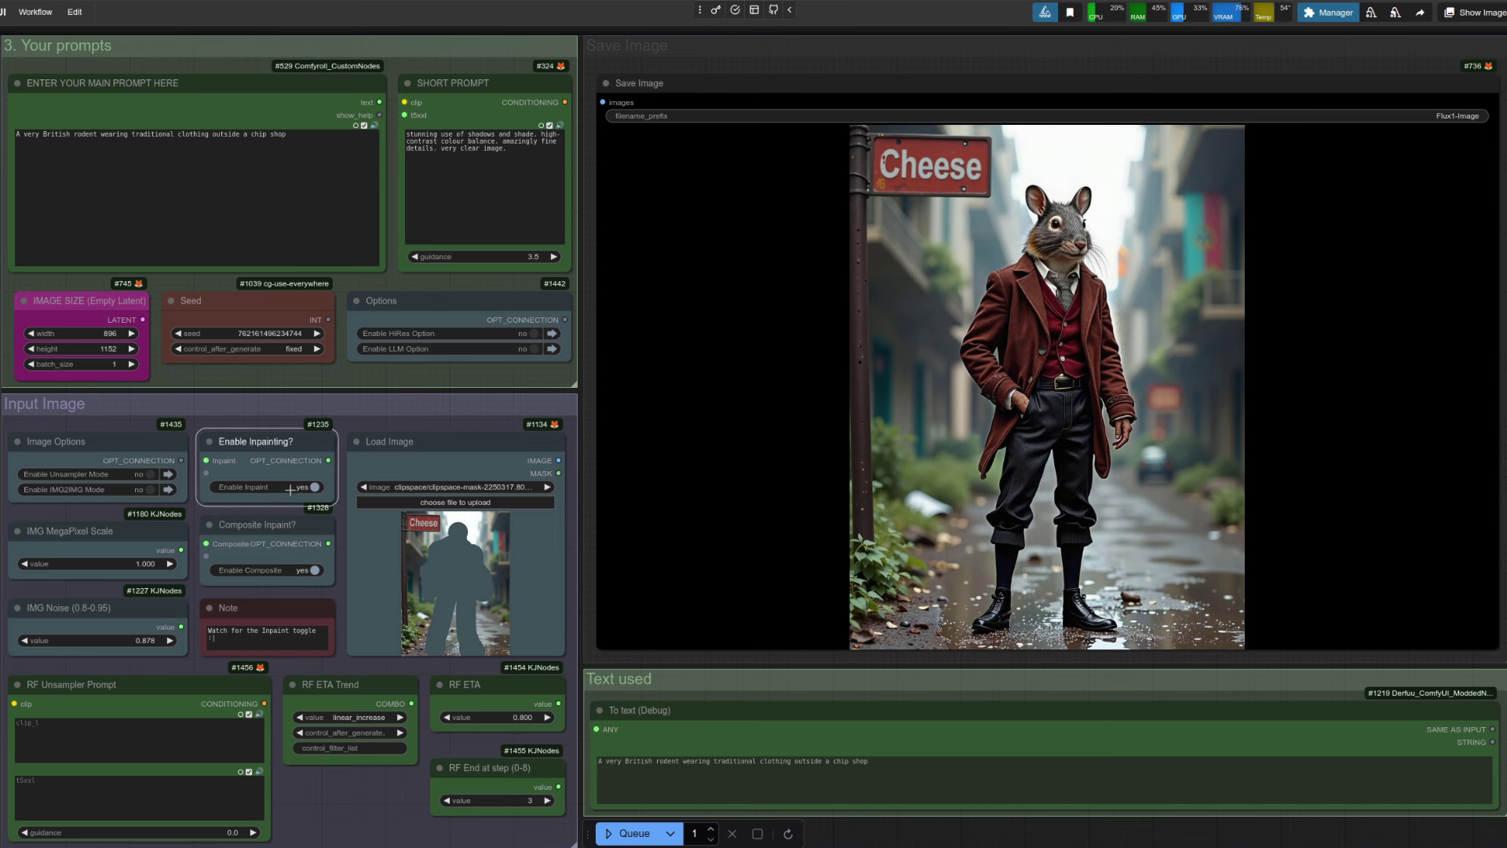
click(337, 816)
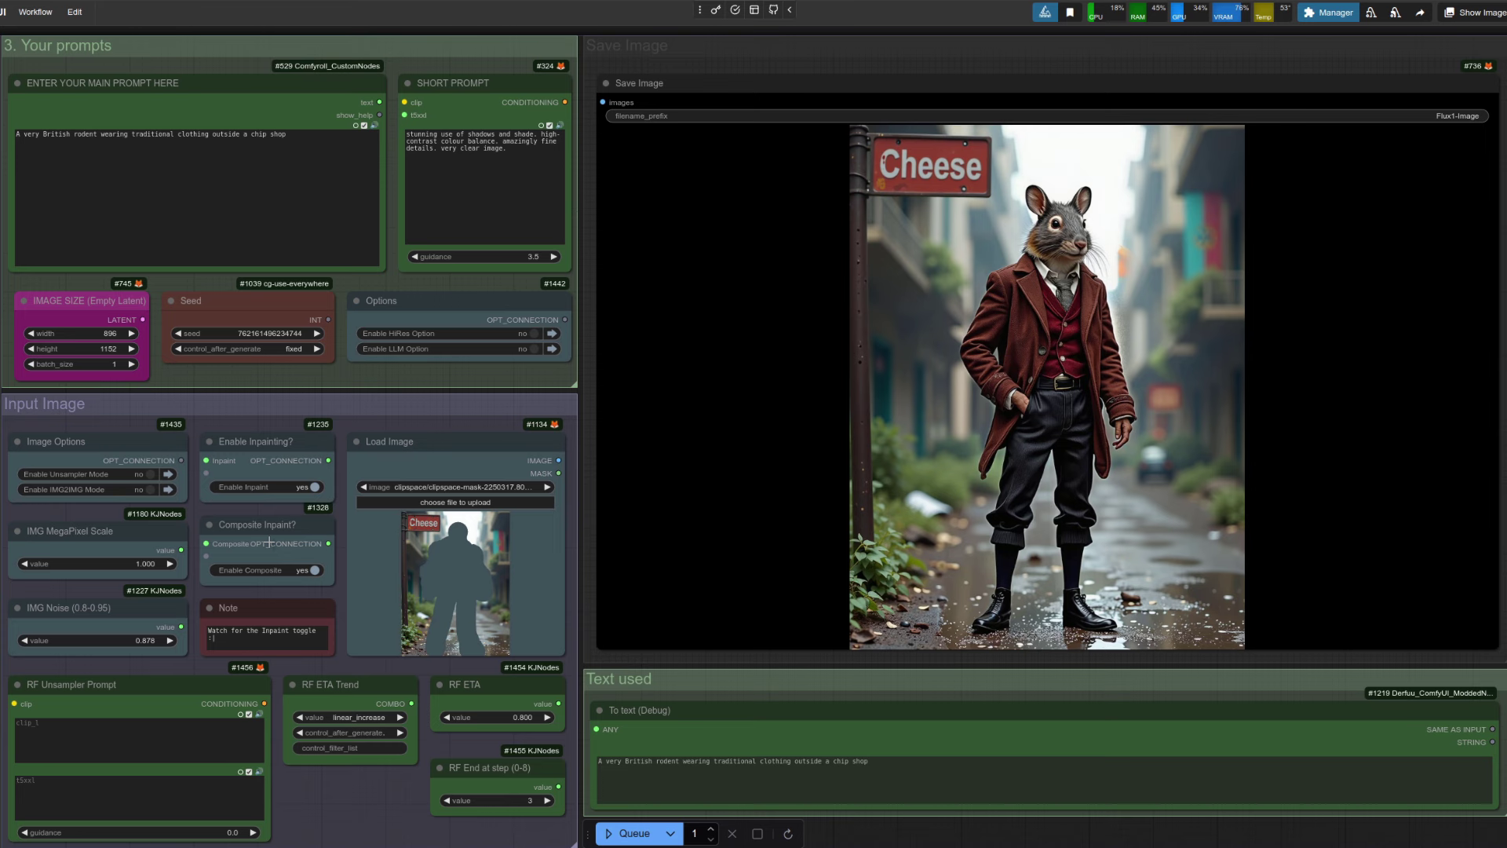
right_click(487, 542)
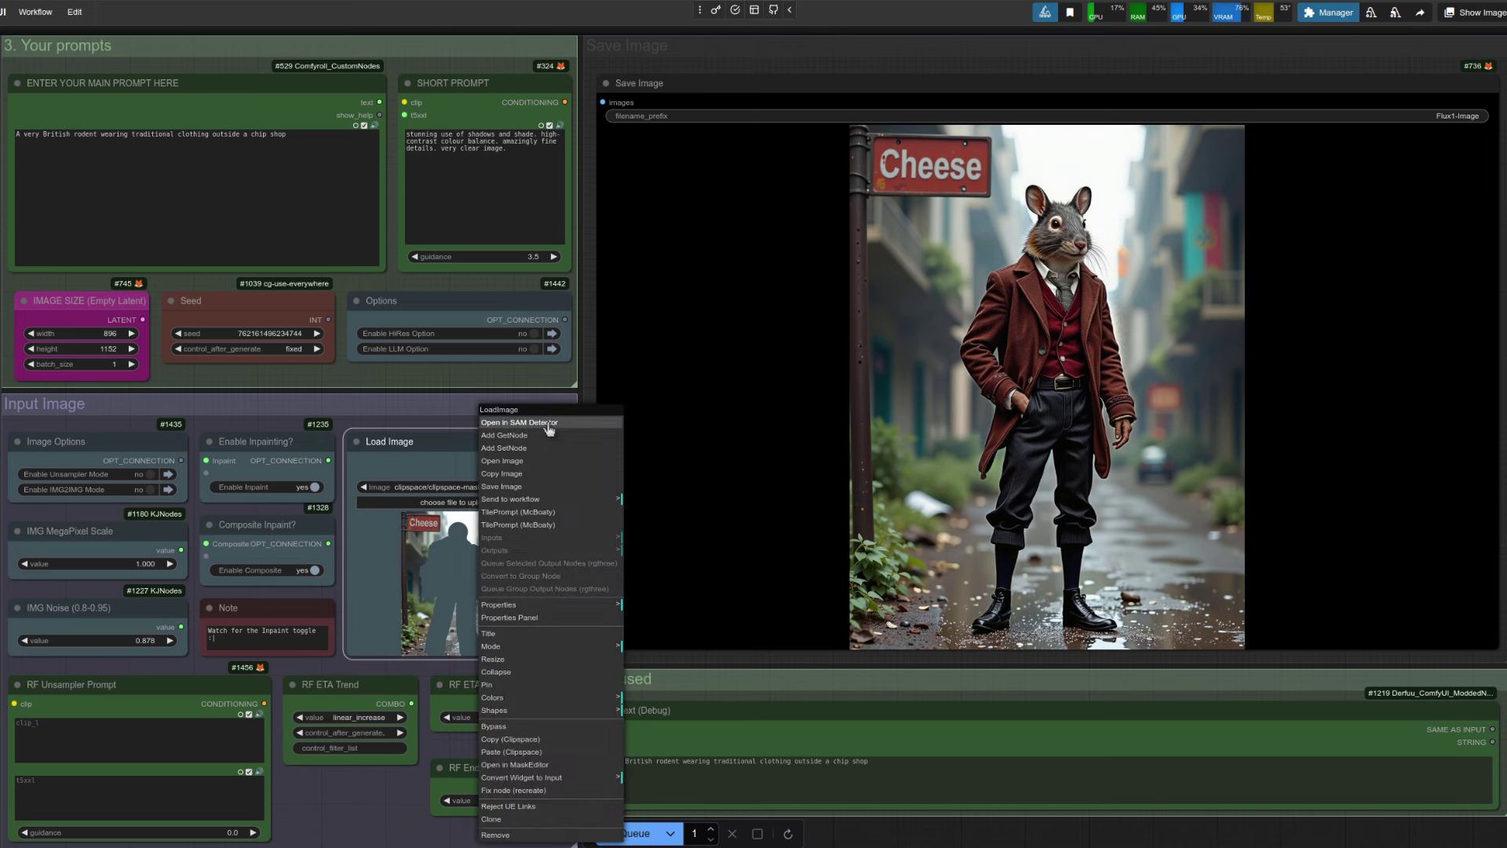
click(544, 765)
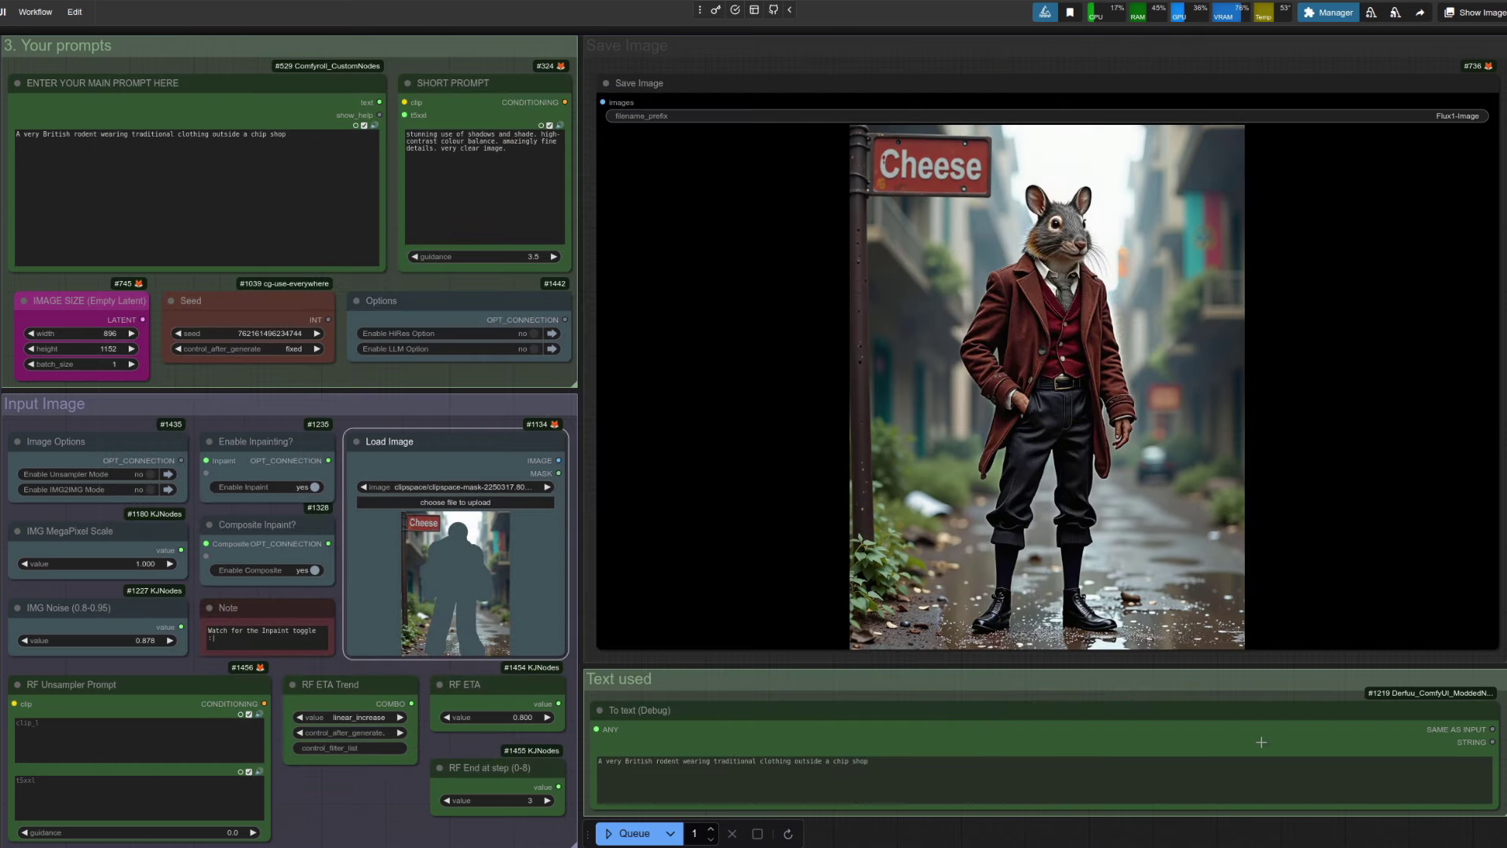
click(1258, 743)
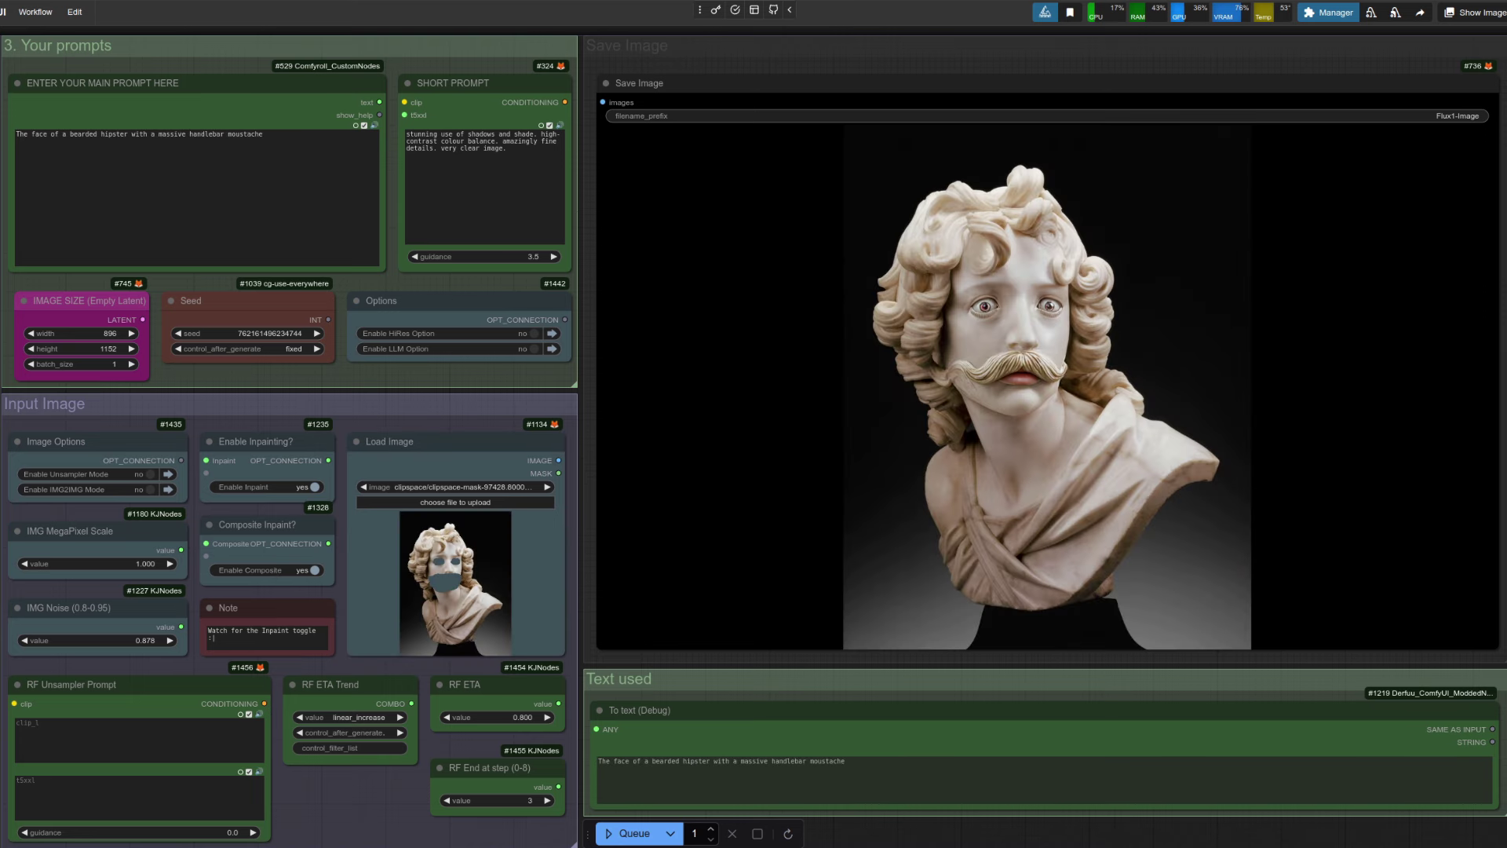
Step: View the moustached bust full size, then rerun the inpaint with compositing switched off
right_click(929, 327)
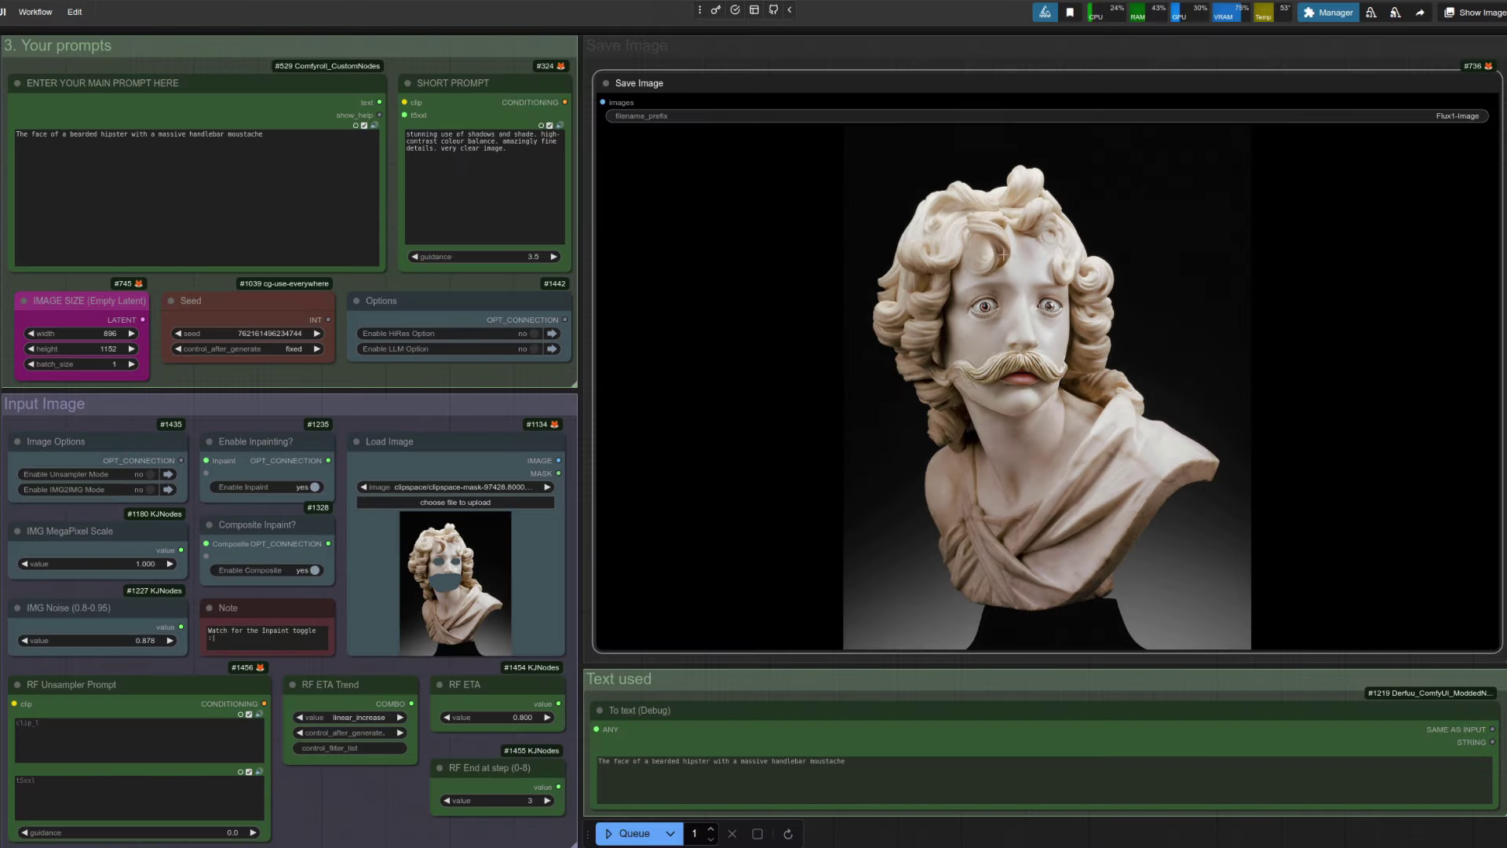
click(249, 569)
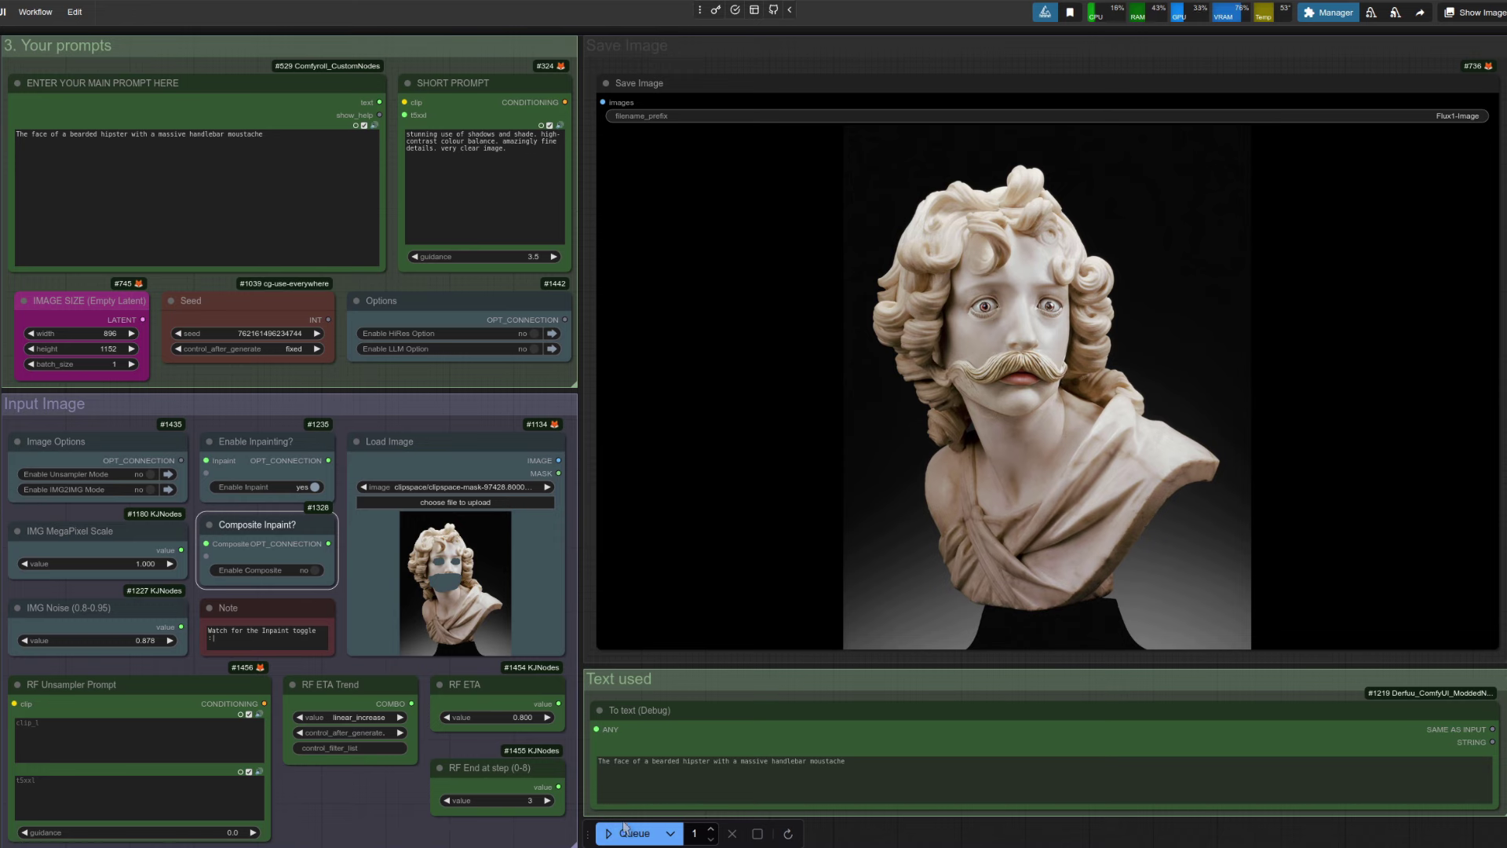
click(626, 833)
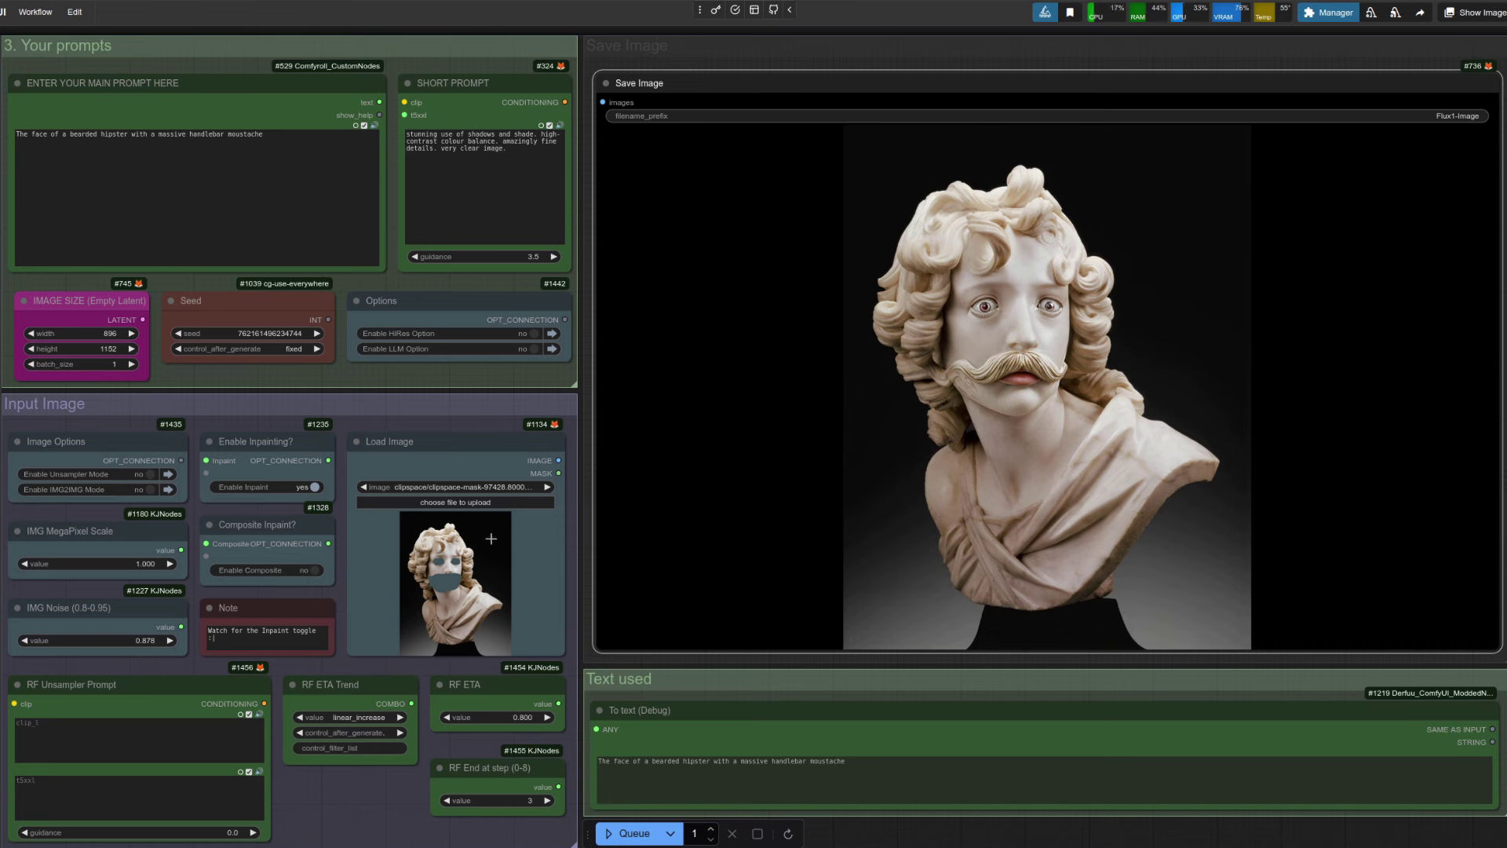
Step: Set Enable IMG2IMG Mode to yes in the Image Options
click(93, 491)
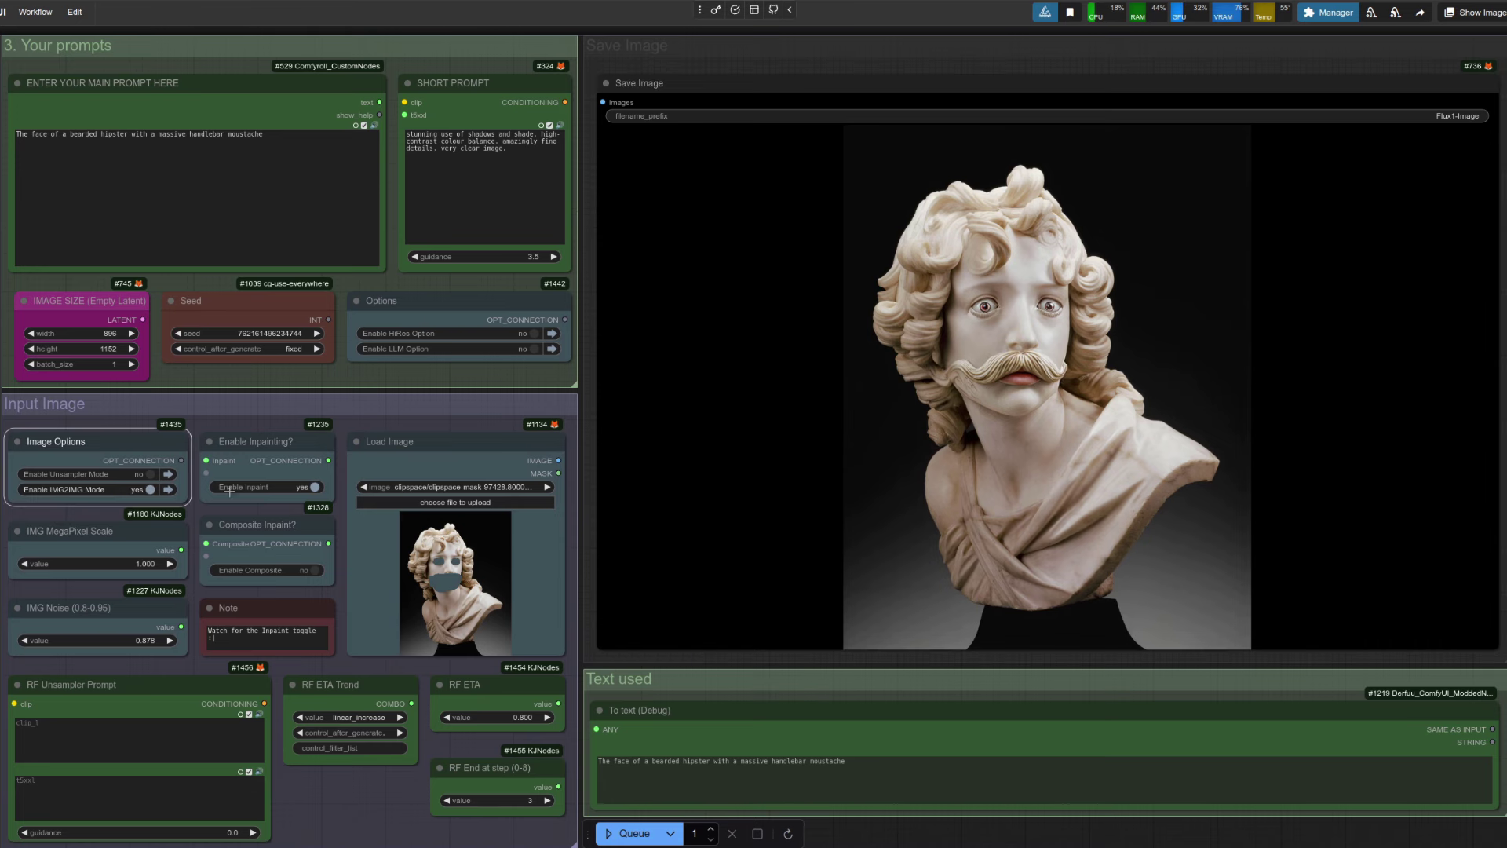
click(259, 524)
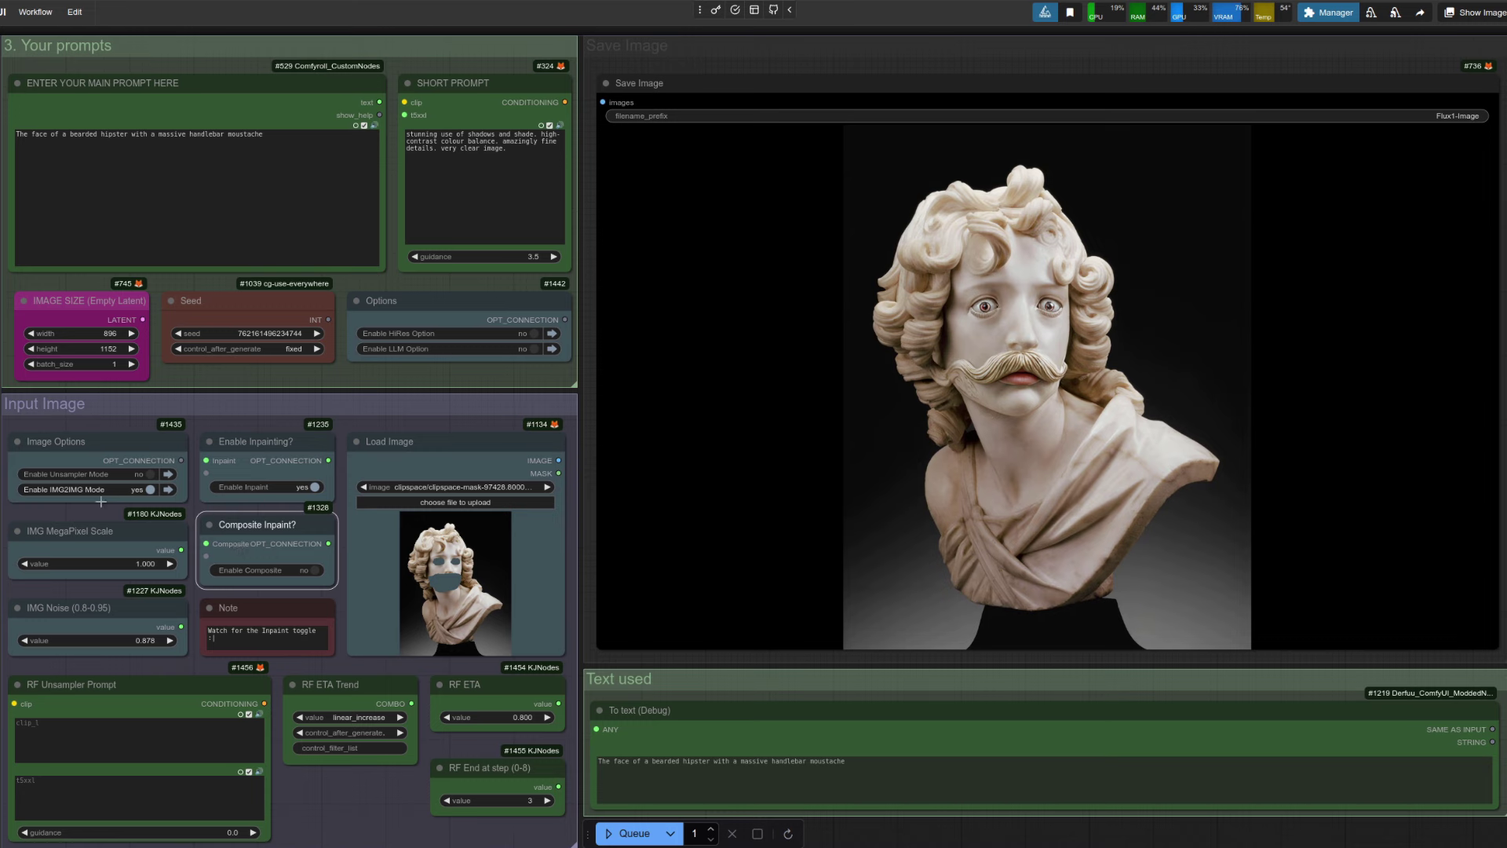